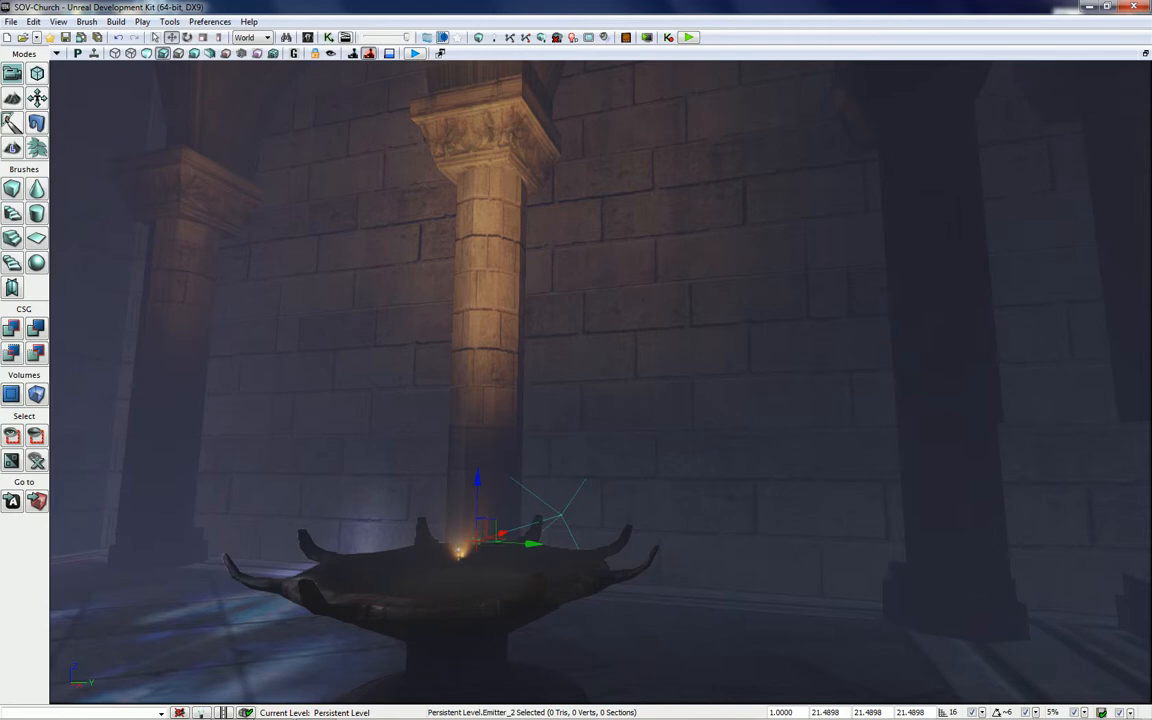
# Open the properties of the fire emitter in the brazier and locate its particle system template in the Content Browser
pyautogui.click(691, 38)
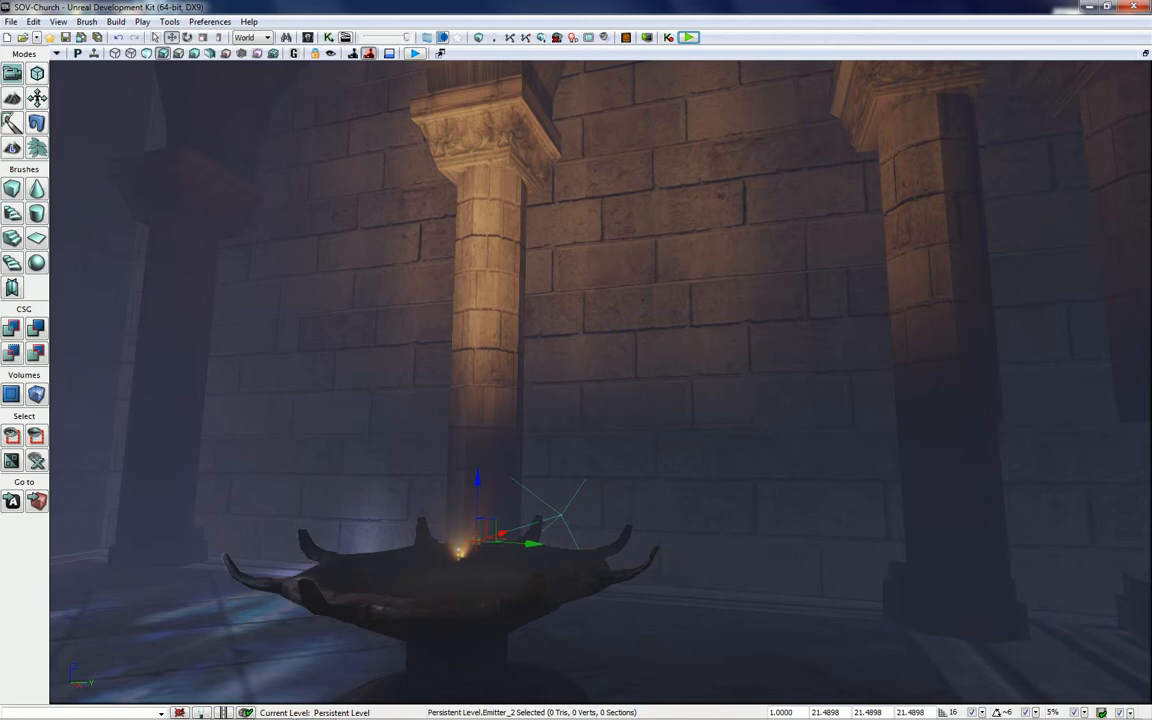
pyautogui.moveTo(600, 380); pyautogui.dragTo(487, 546, button='right')
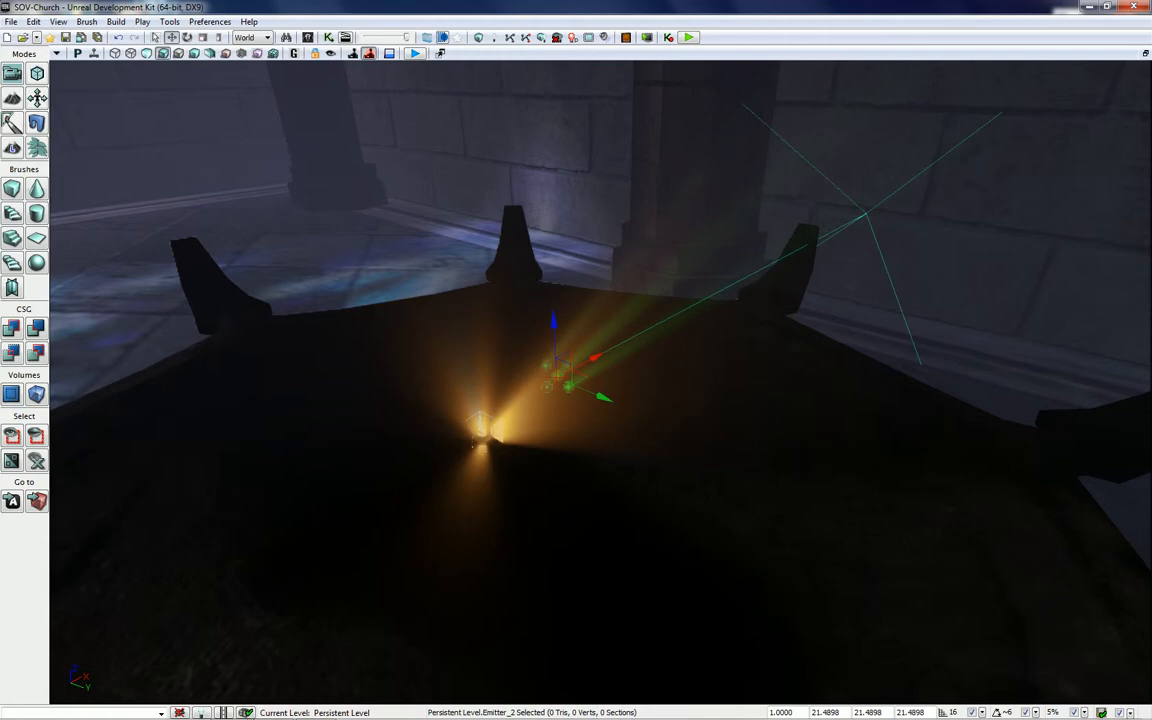
pyautogui.press('F4')
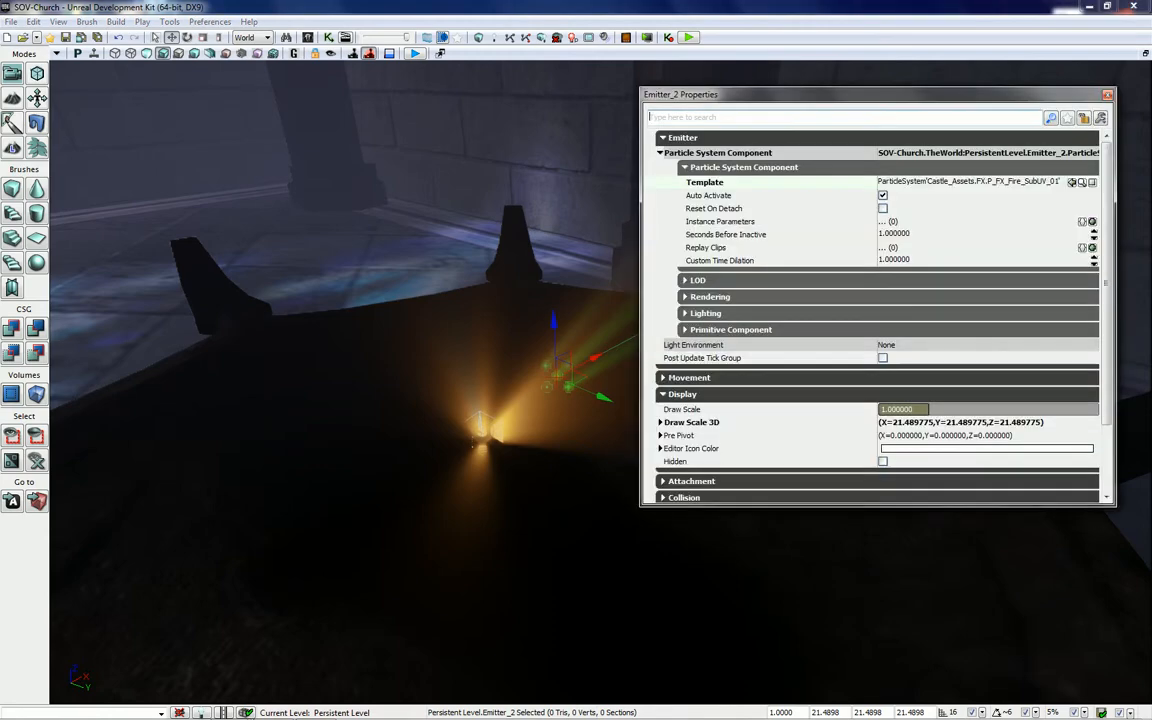
pyautogui.click(664, 396)
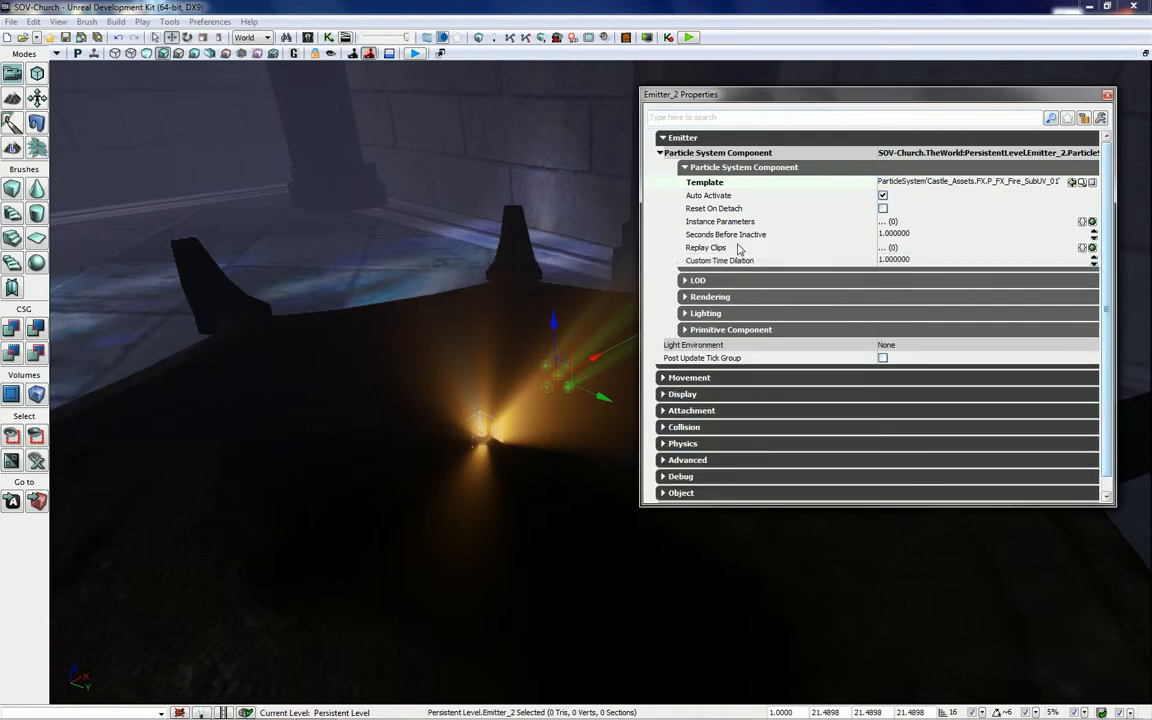
pyautogui.click(1082, 183)
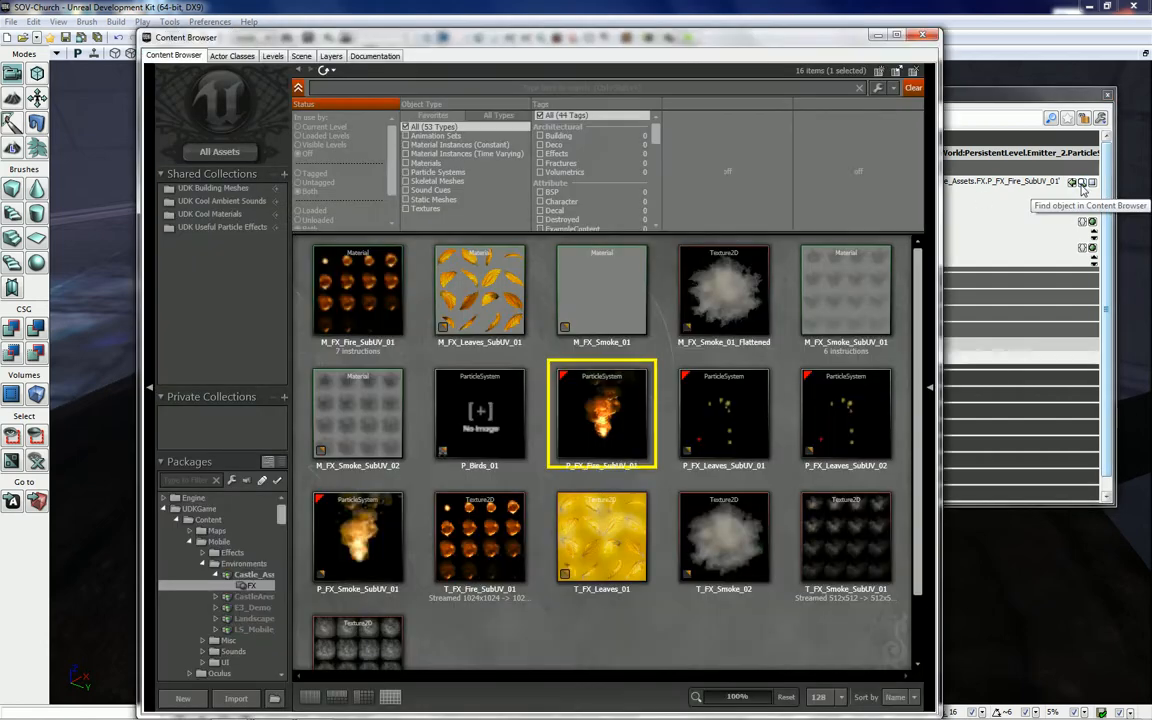
# Review the P_FX_Fire_SubUV_01 particle system in UnrealCascade, and close it along with the Content Browser and emitter properties
pyautogui.rightClick(606, 430)
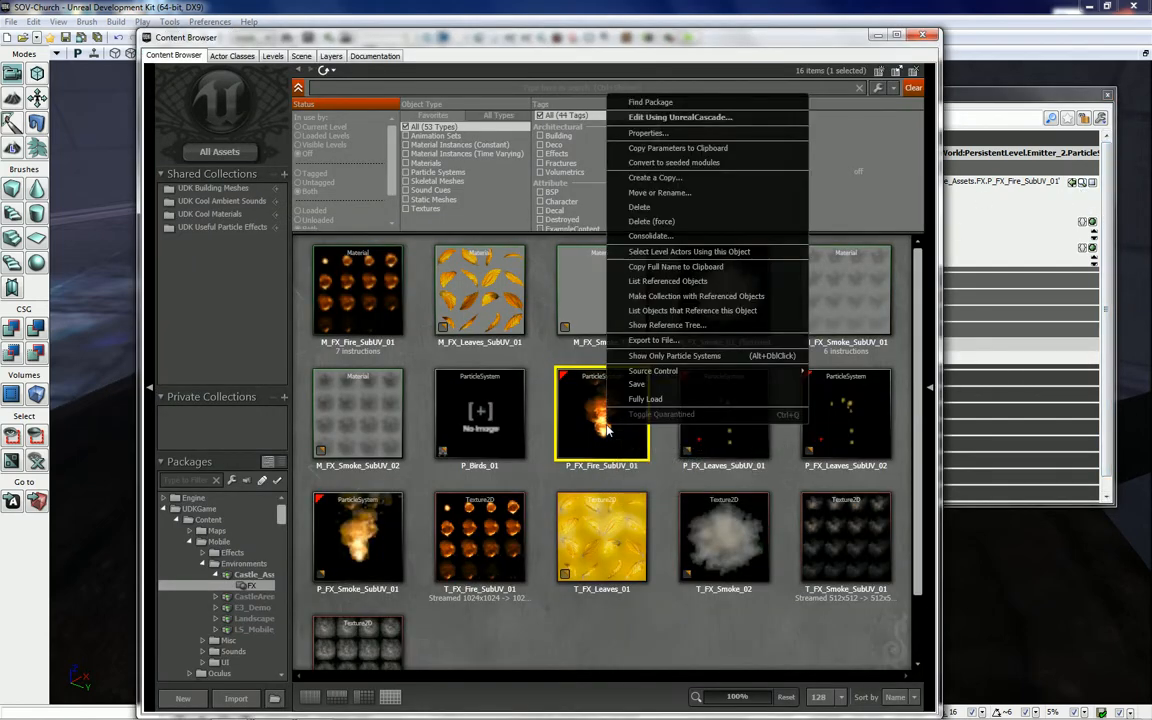
pyautogui.click(700, 118)
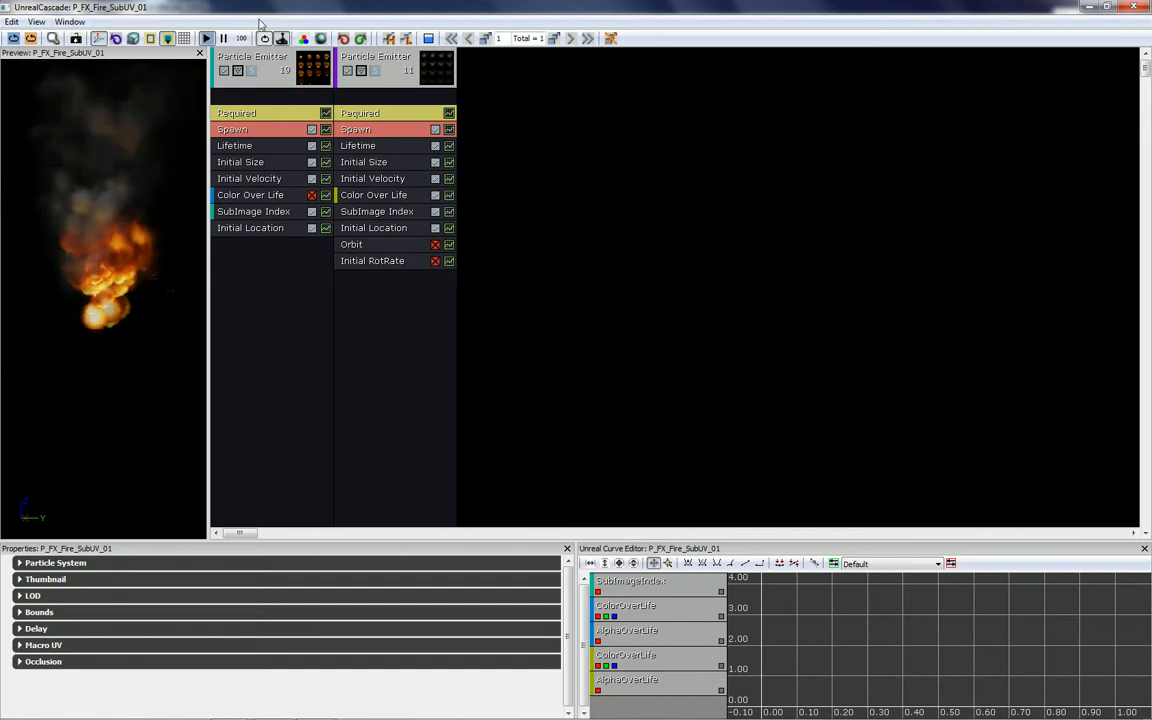
pyautogui.click(1133, 8)
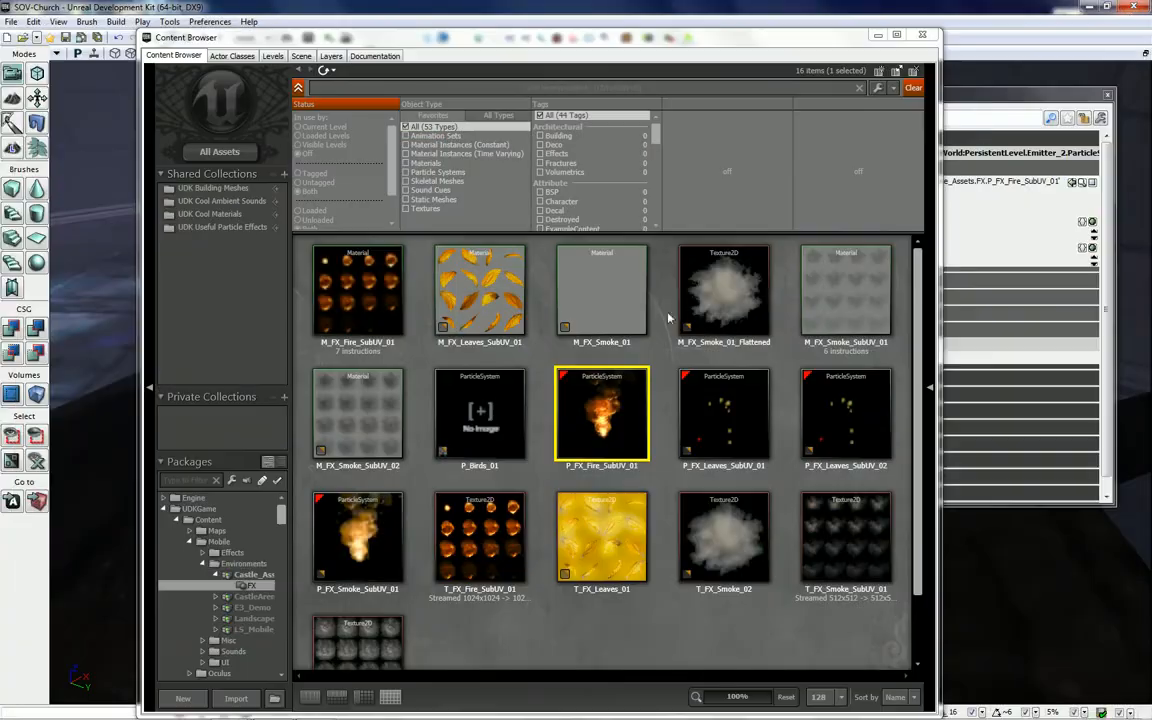
pyautogui.click(190, 544)
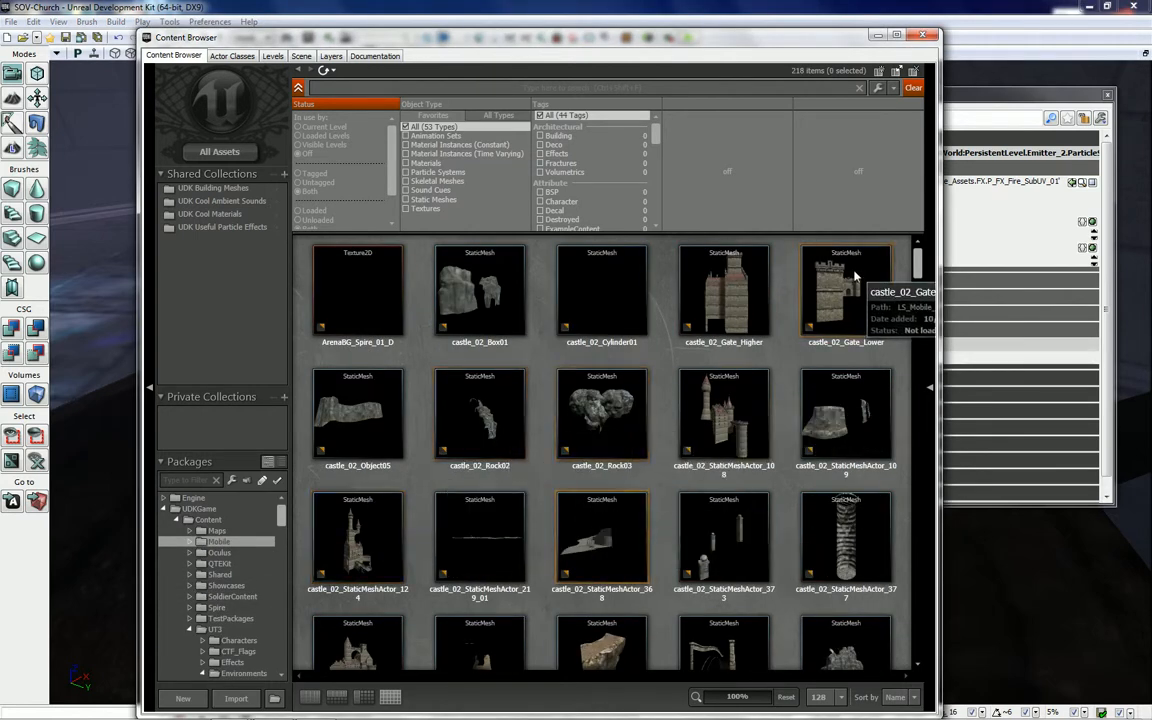
pyautogui.click(922, 37)
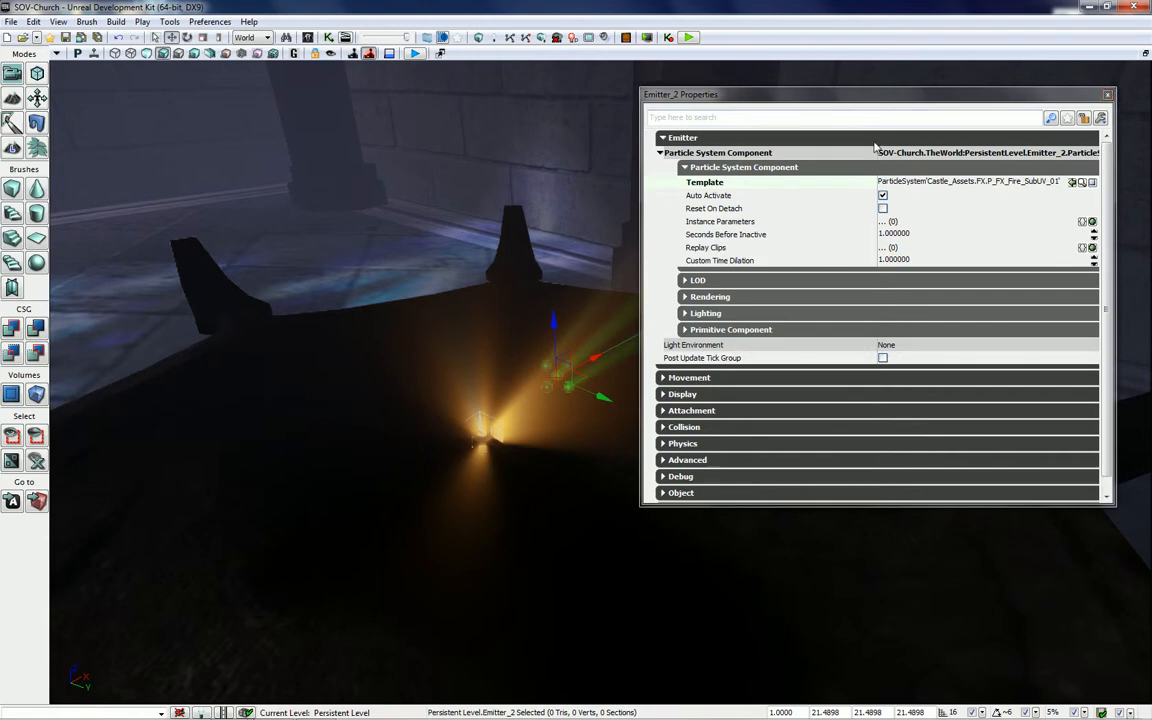
pyautogui.click(1107, 95)
# Open the properties of the toggleable spotlight at the fire and review its Light Component and Light Shafts settings
pyautogui.click(481, 424)
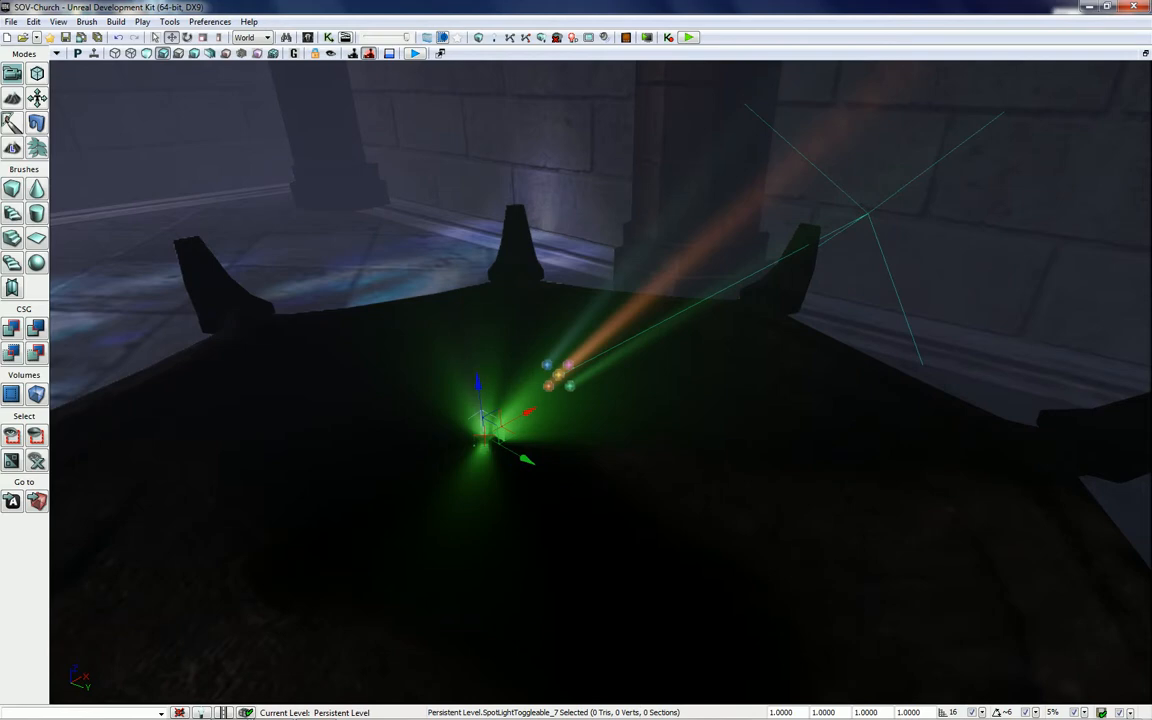
pyautogui.press('F4')
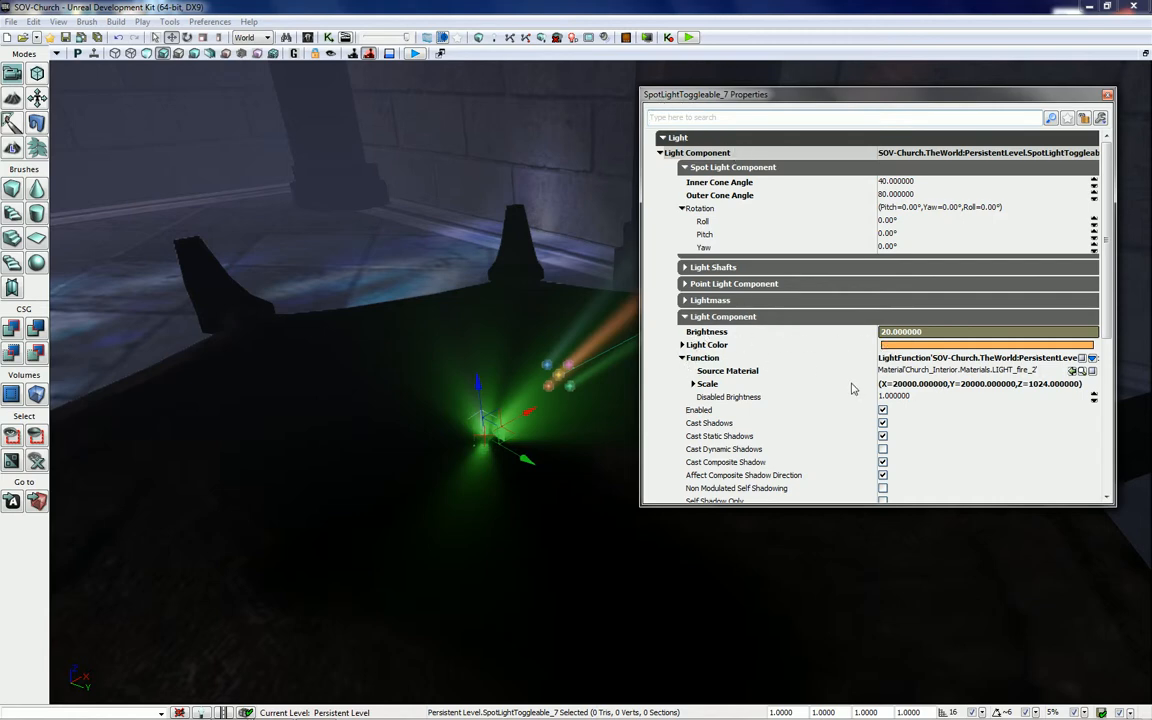
pyautogui.scroll(-3, 850, 388)
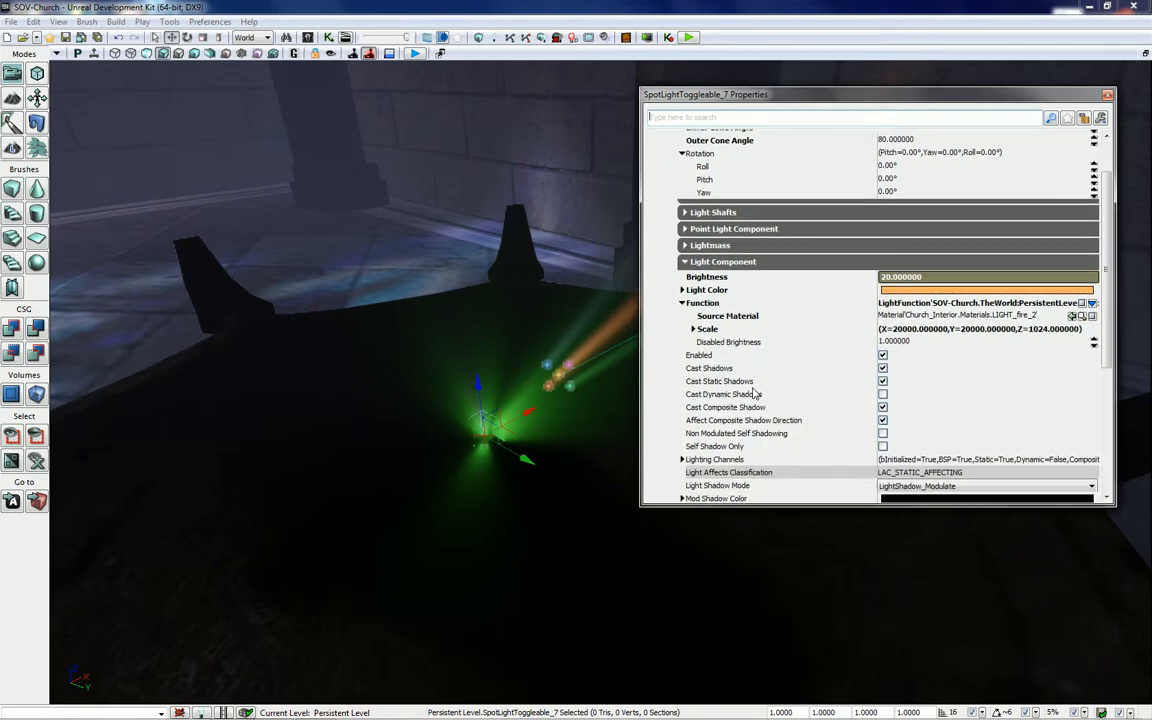
pyautogui.scroll(-1, 754, 393)
pyautogui.scroll(4, 756, 390)
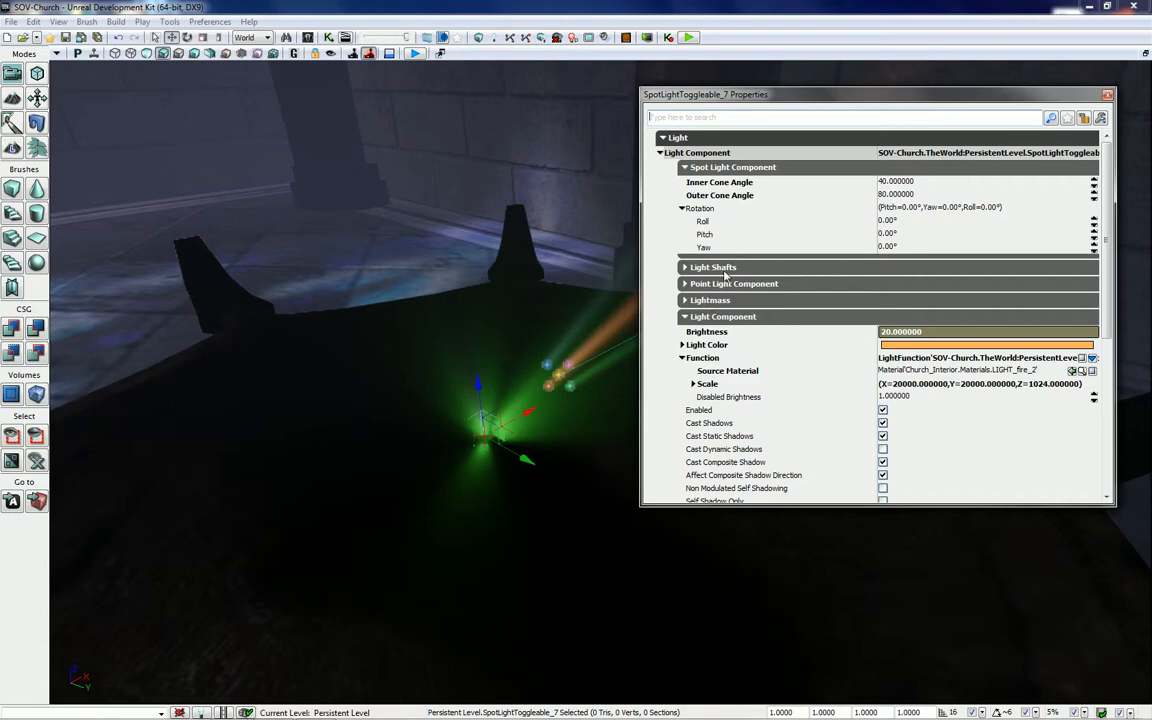
pyautogui.click(686, 267)
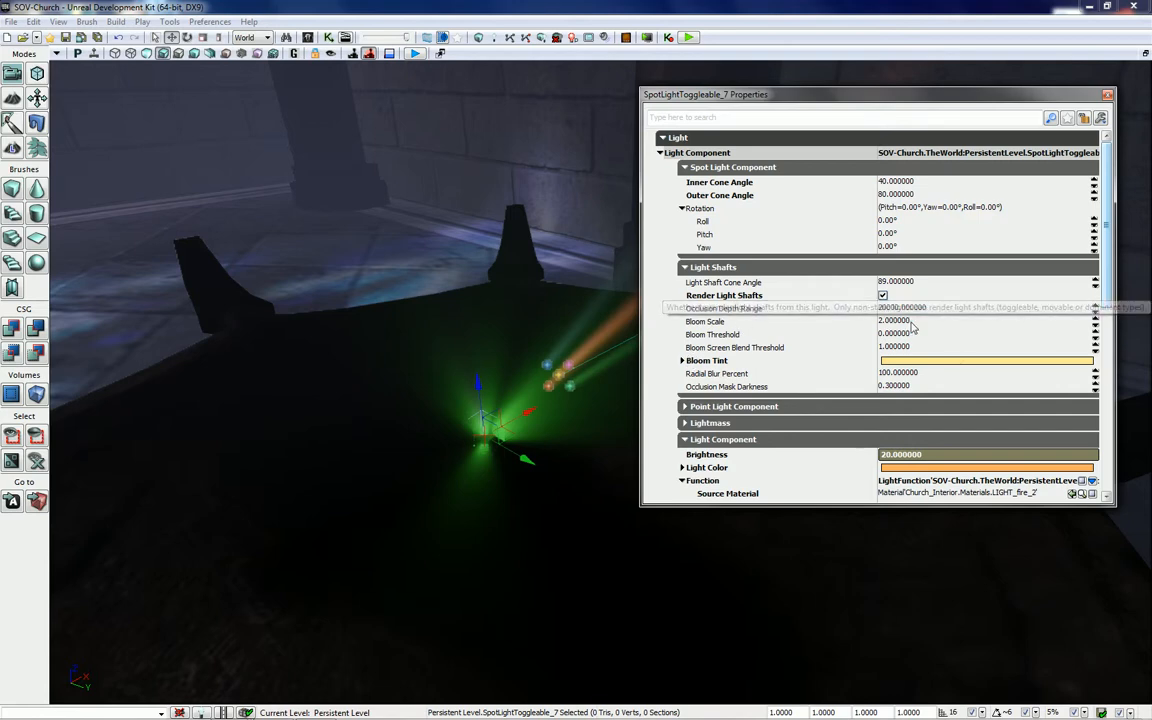
pyautogui.click(686, 267)
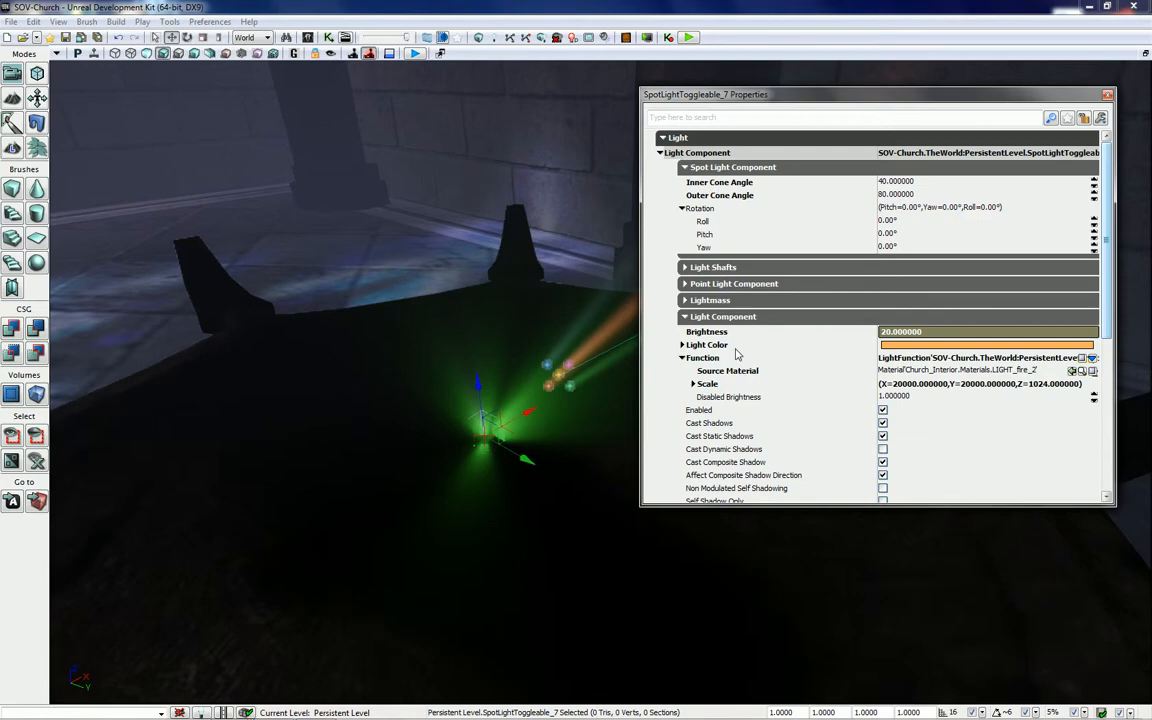
# Locate the spotlight's light function source material LIGHT_fire_2 and open it in the Material Editor to view its node network
pyautogui.scroll(-3, 730, 378)
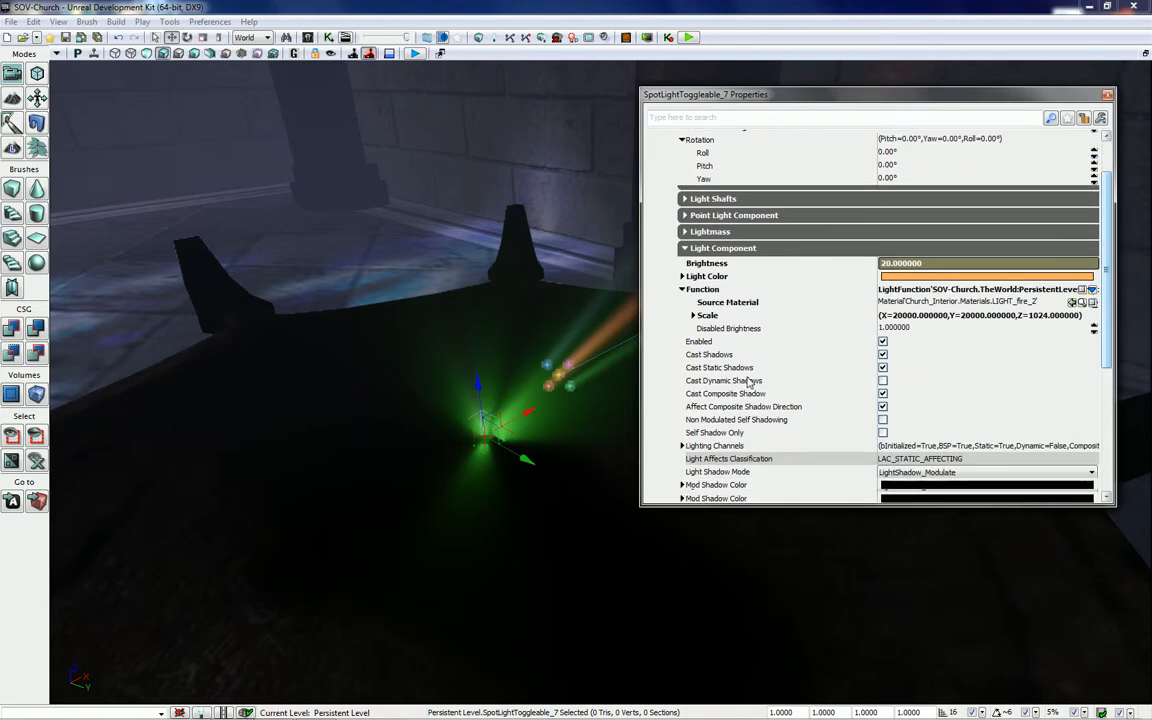
pyautogui.scroll(-1, 762, 383)
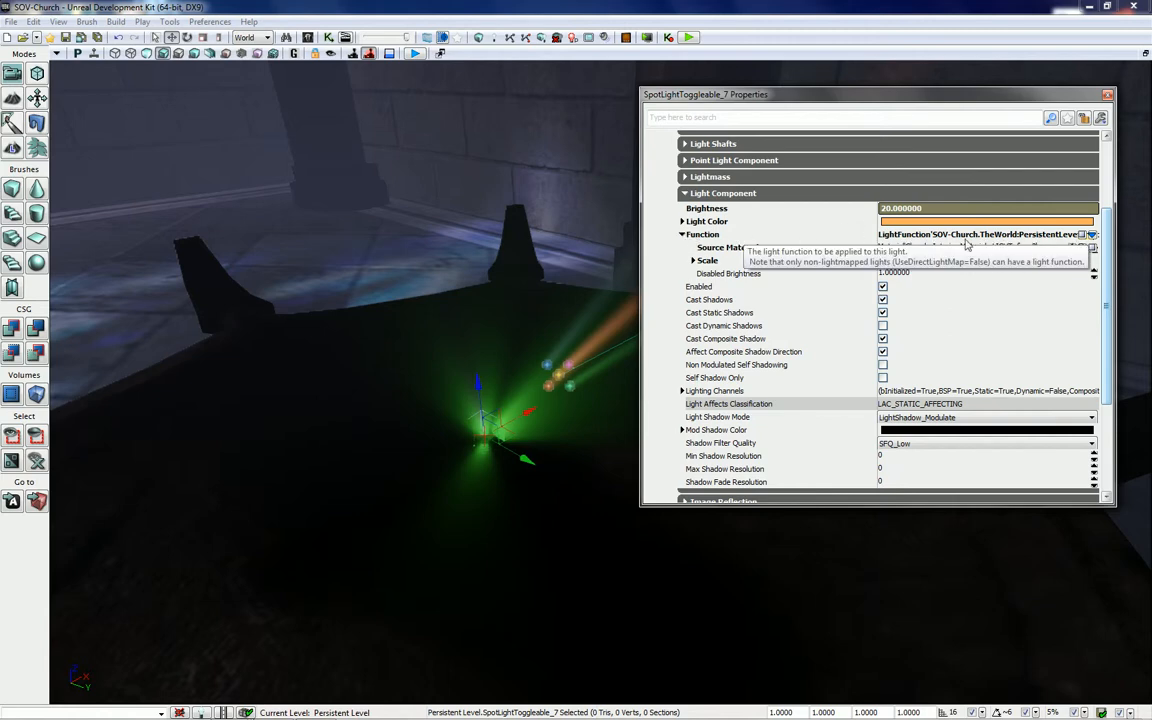
pyautogui.click(1081, 247)
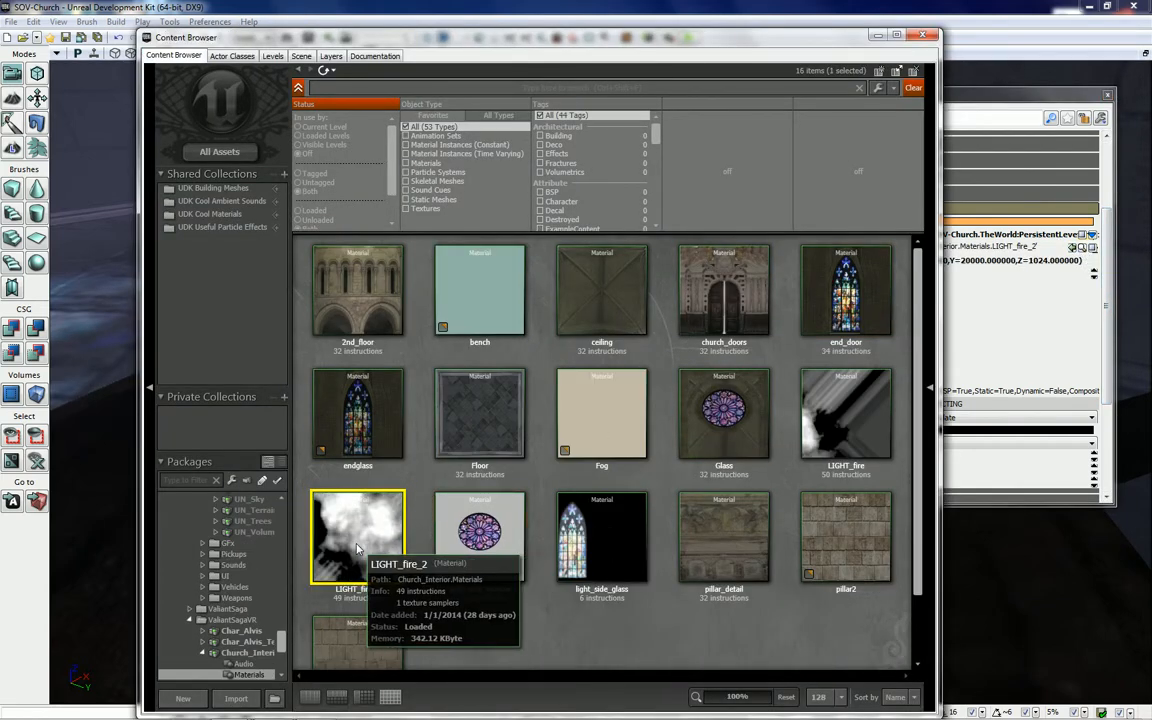
pyautogui.rightClick(367, 544)
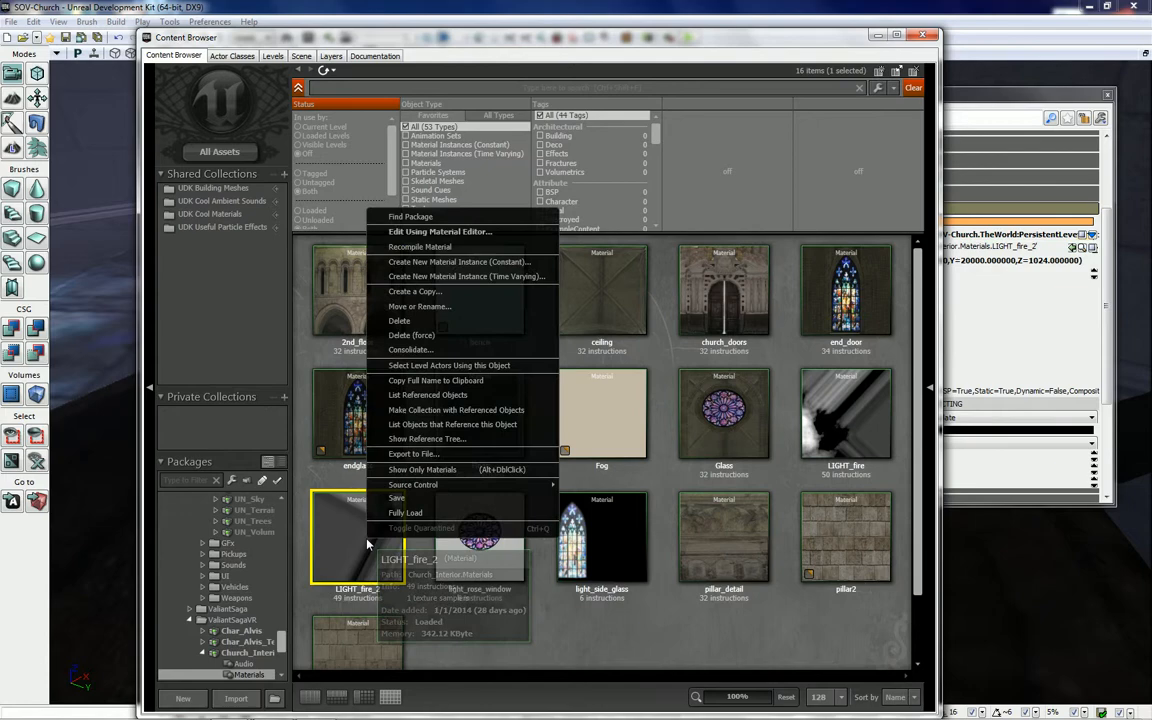
pyautogui.click(458, 232)
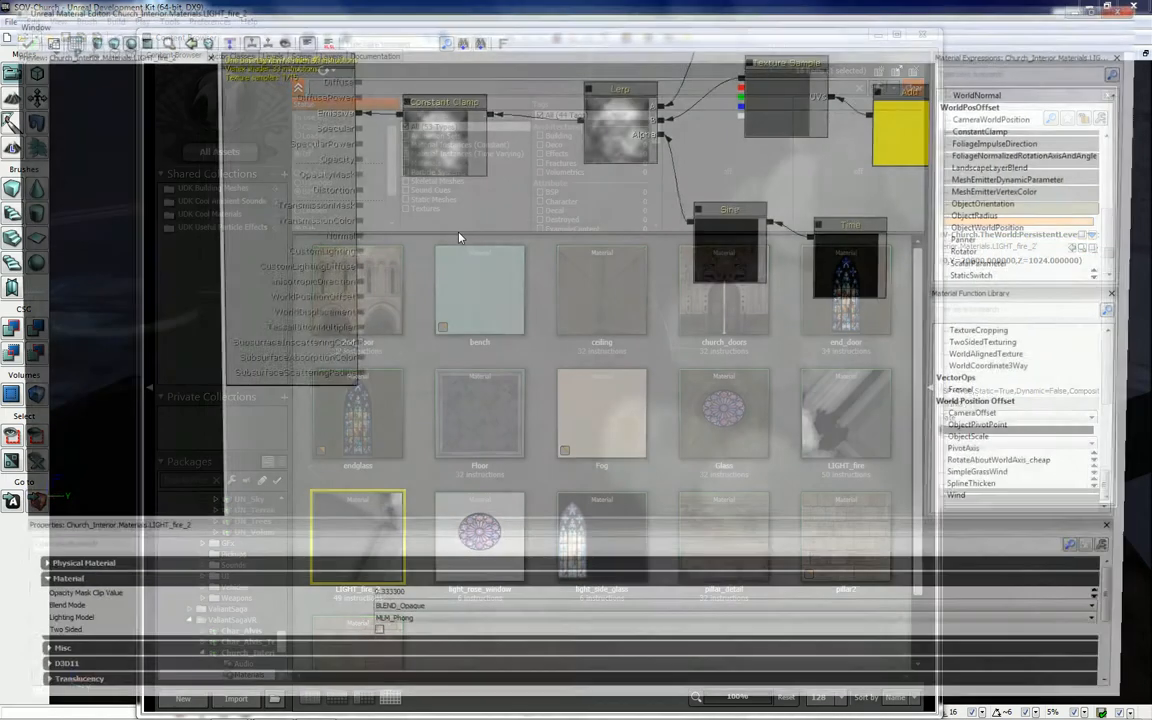
pyautogui.scroll(-4, 463, 290)
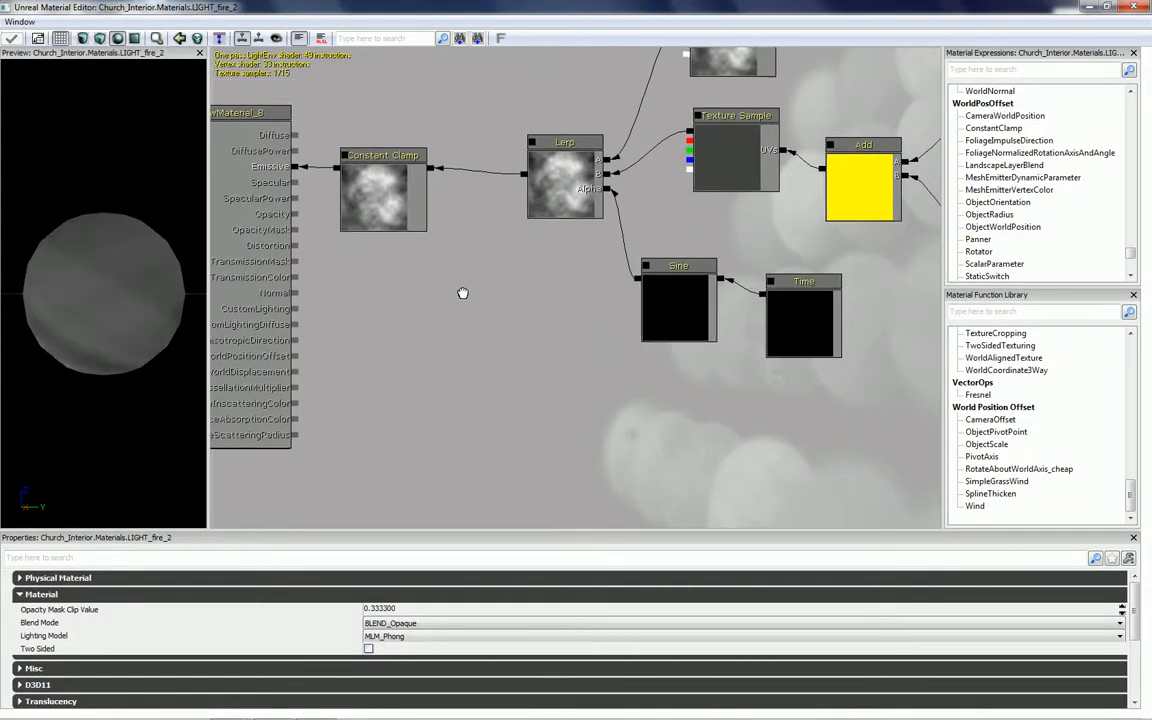
pyautogui.moveTo(468, 301); pyautogui.dragTo(426, 368)
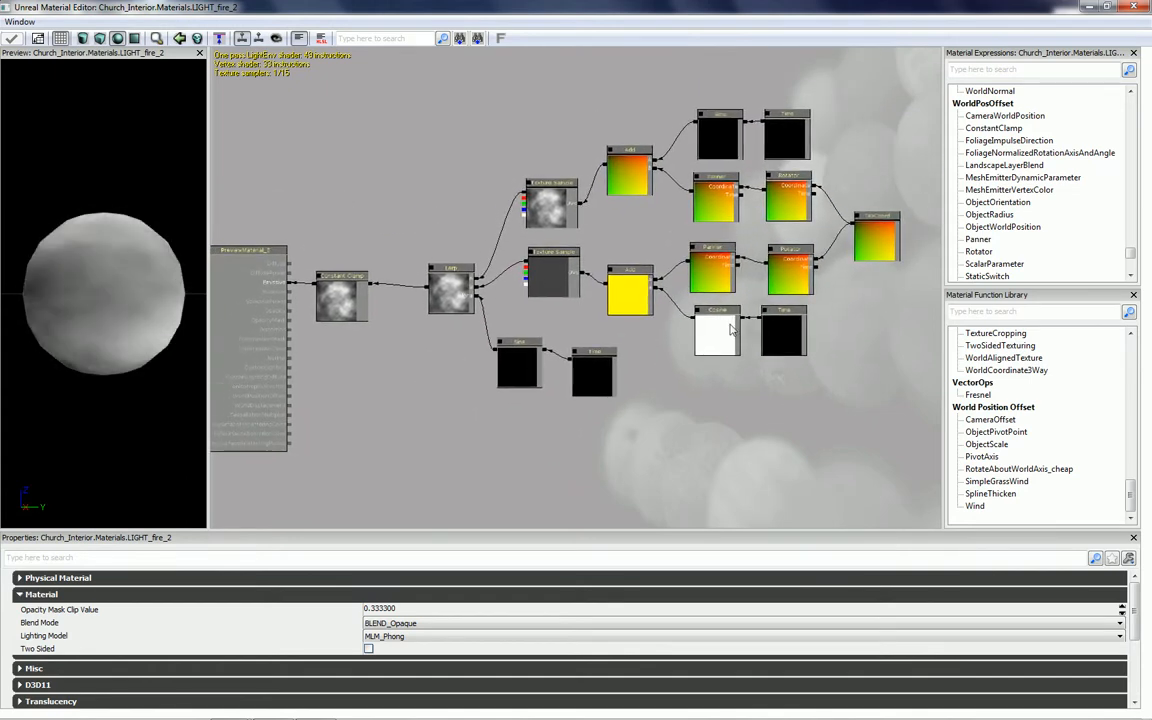
# Inspect the upper Texture Sample node and find its smoke2 texture in the Content Browser
pyautogui.click(559, 287)
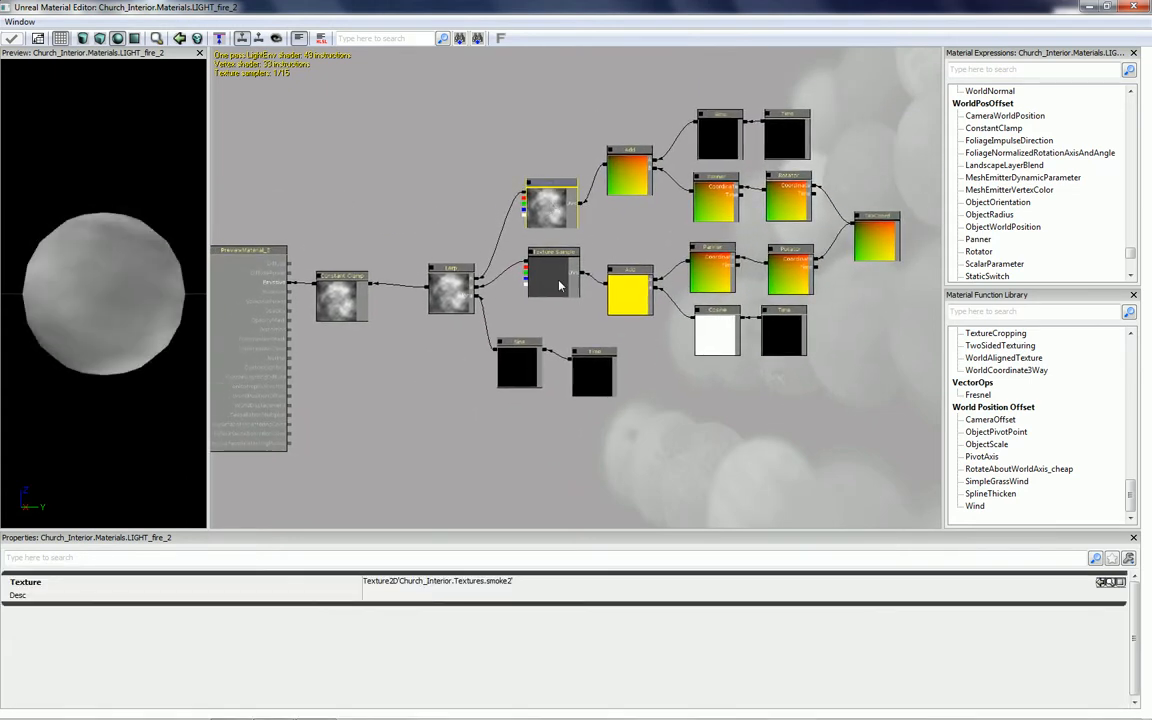
pyautogui.click(562, 203)
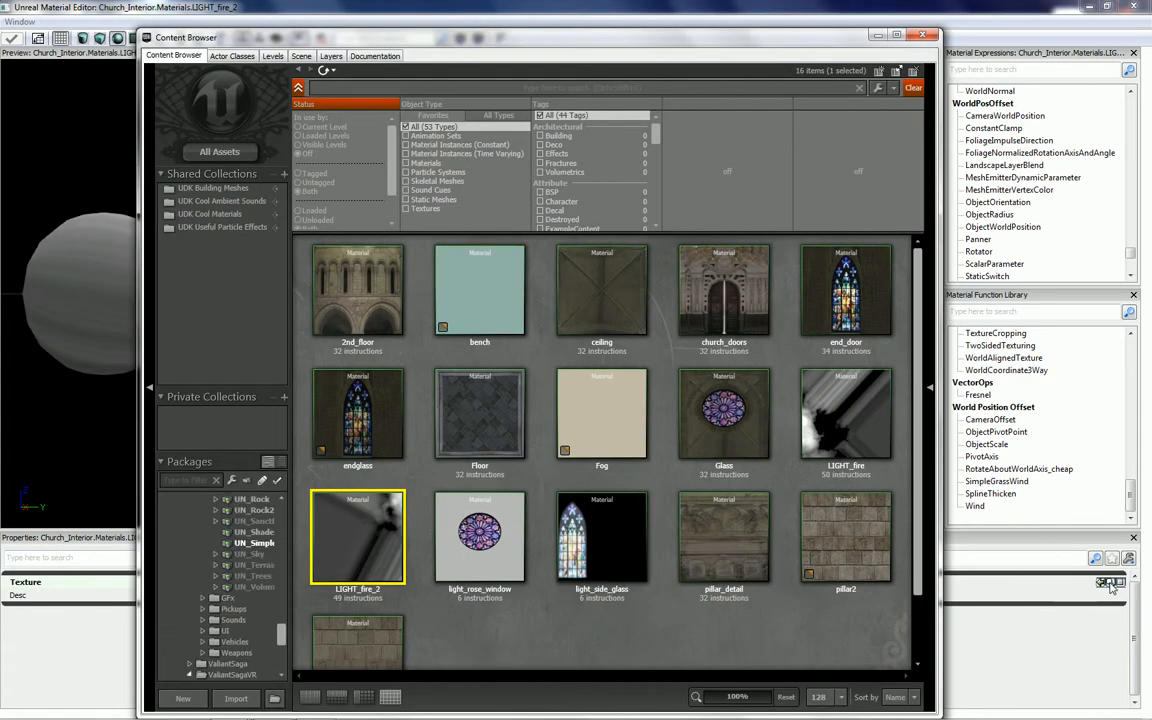
pyautogui.click(1103, 582)
pyautogui.moveTo(480, 550)
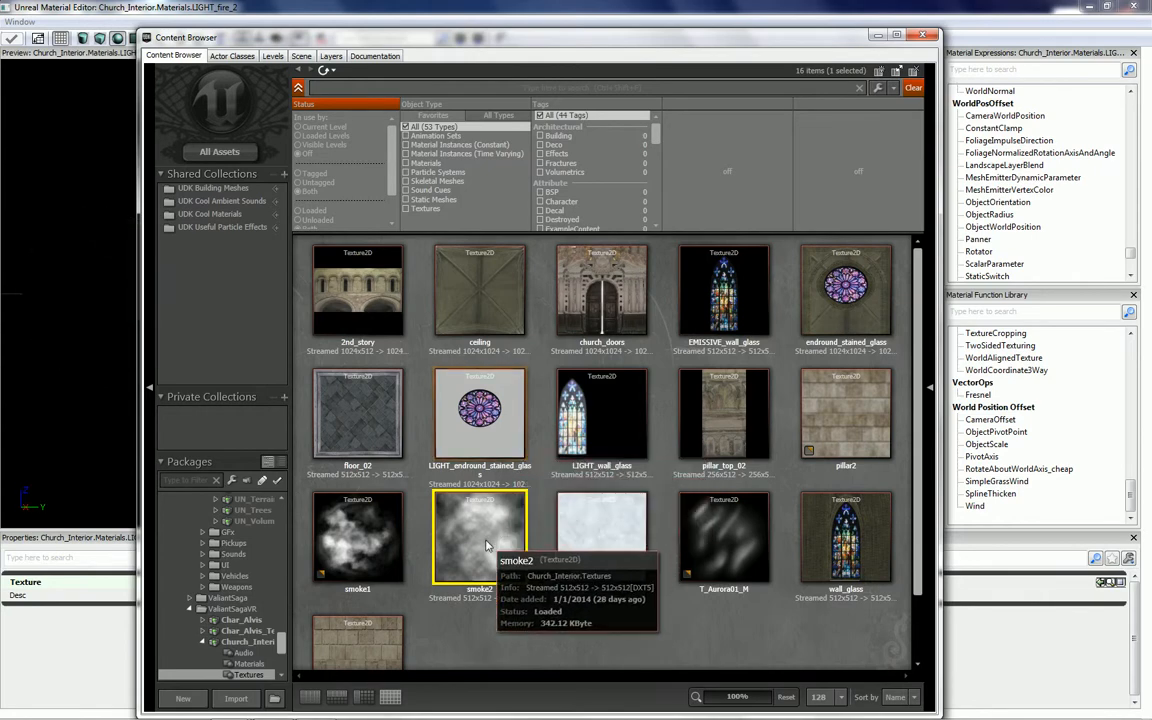
pyautogui.click(919, 36)
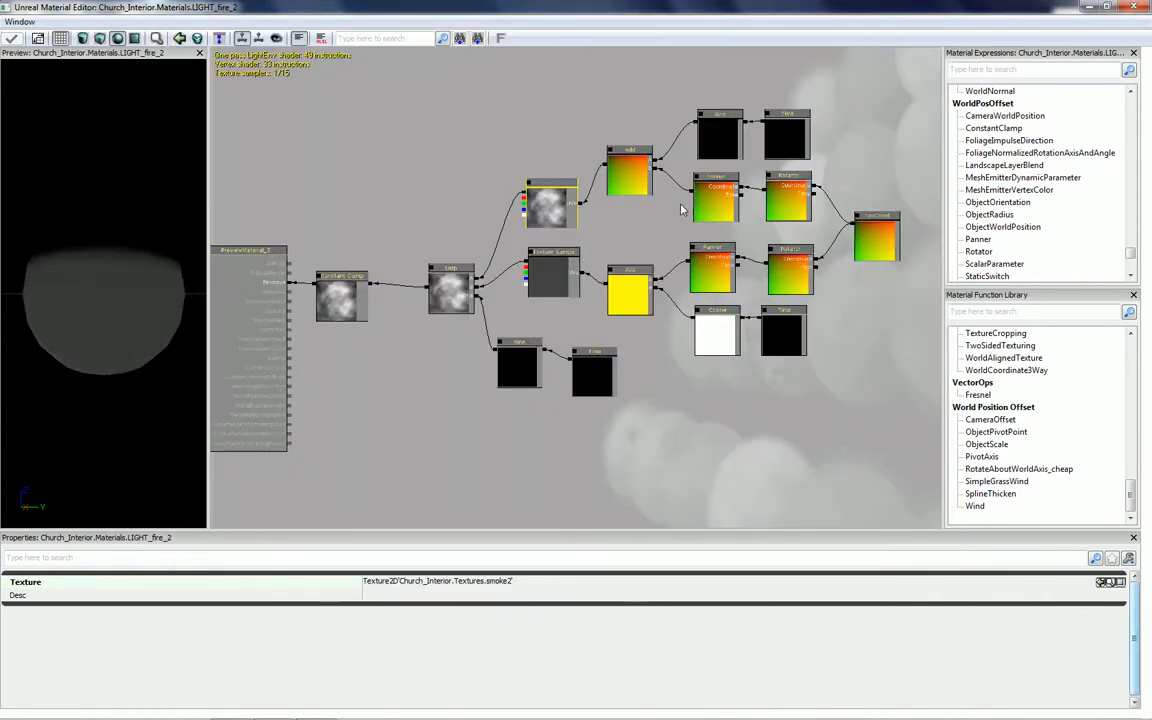
# Inspect the Panner and Rotator nodes feeding the texture coordinates, and enable real-time preview on the lower Rotator
pyautogui.click(720, 195)
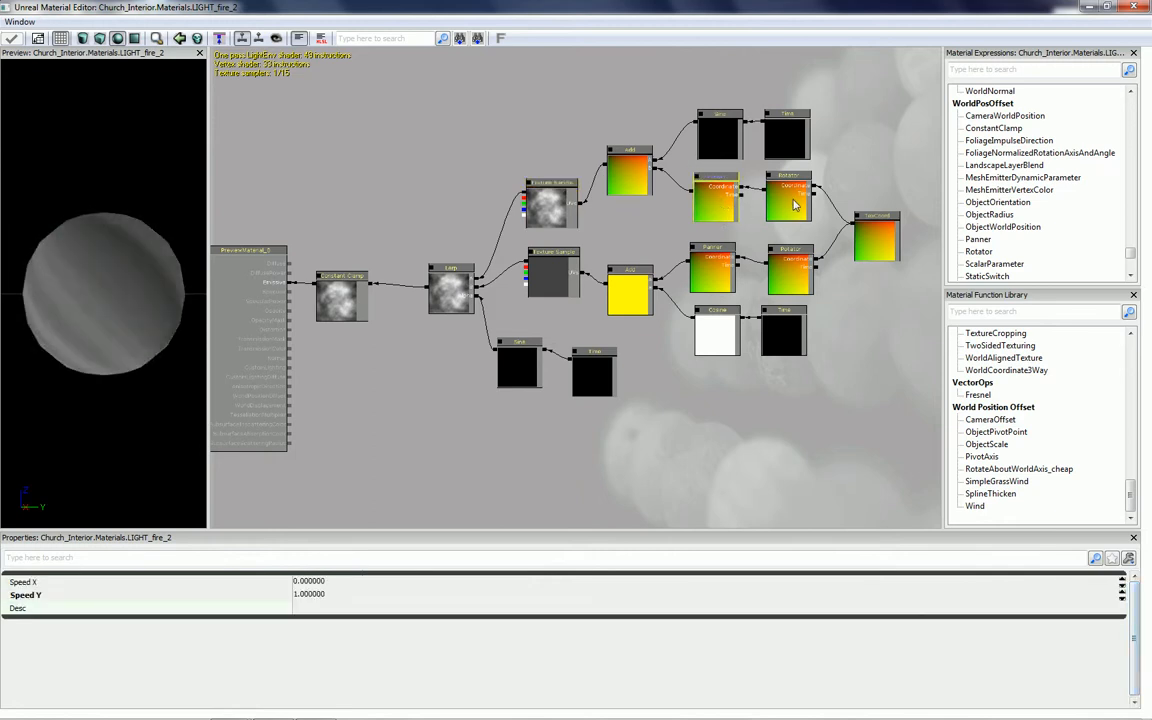
pyautogui.click(715, 246)
pyautogui.click(717, 196)
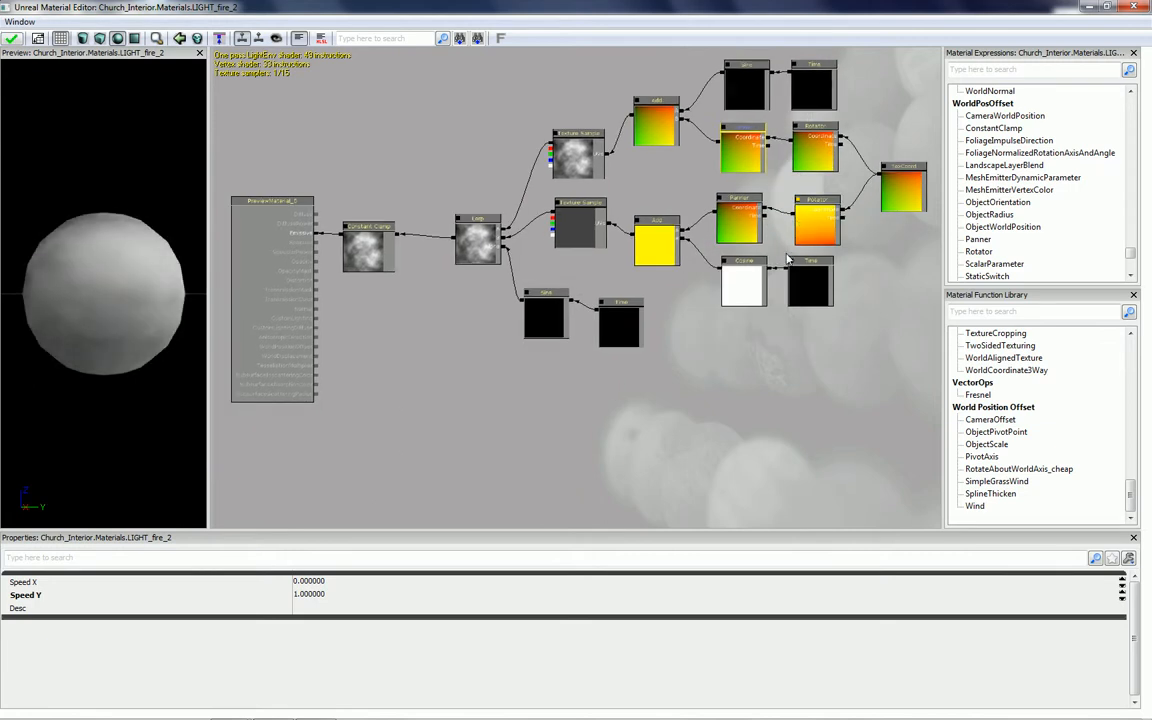
pyautogui.moveTo(833, 268); pyautogui.dragTo(818, 327)
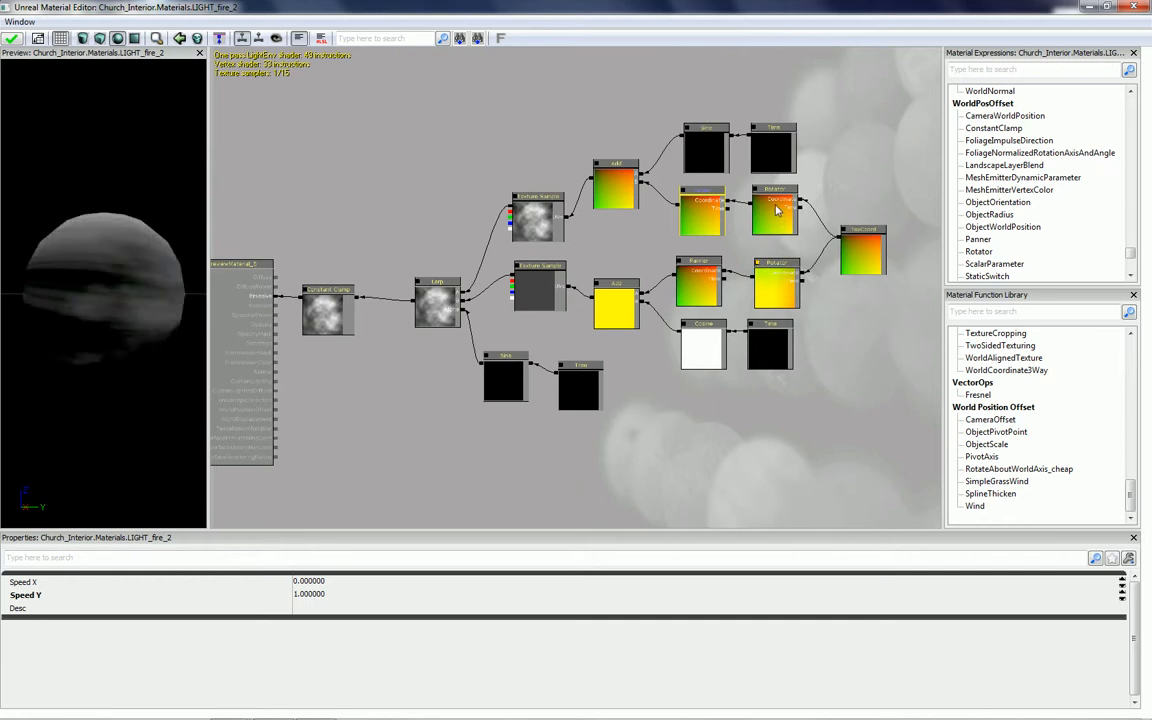
pyautogui.click(776, 209)
# Inspect the Sine and Time nodes that offset the texture coordinates and drive the alpha of the Lerp between the smoke textures
pyautogui.click(710, 150)
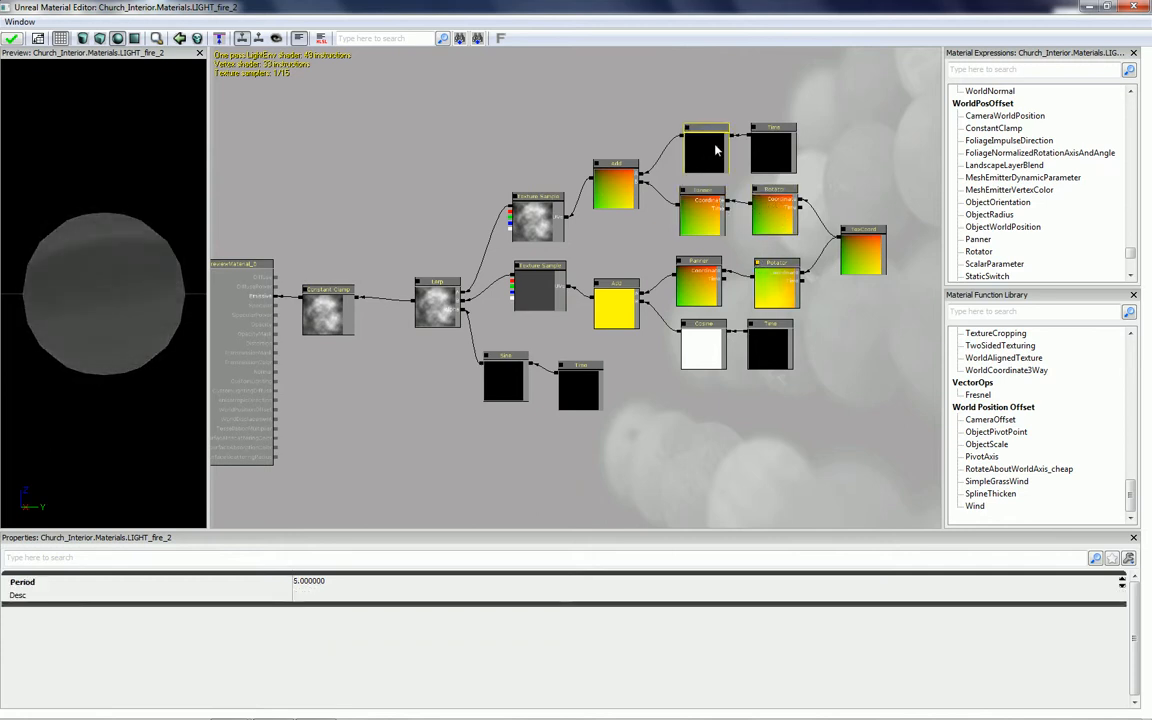
pyautogui.click(773, 140)
pyautogui.click(710, 148)
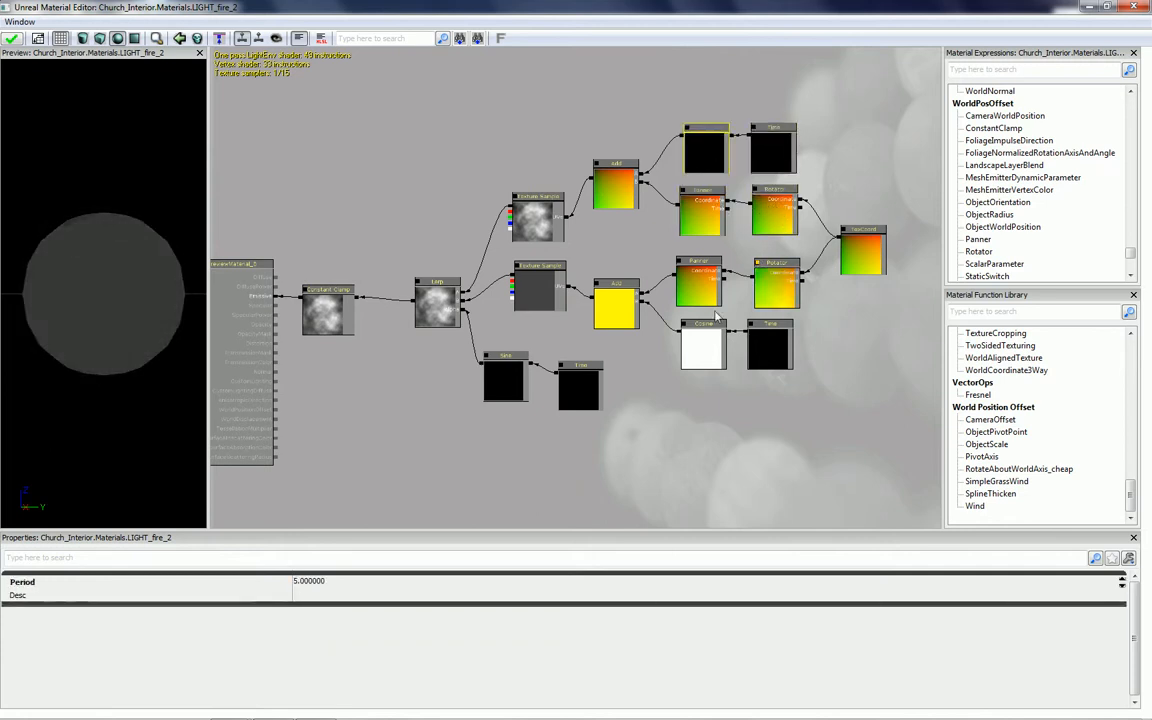
pyautogui.click(771, 347)
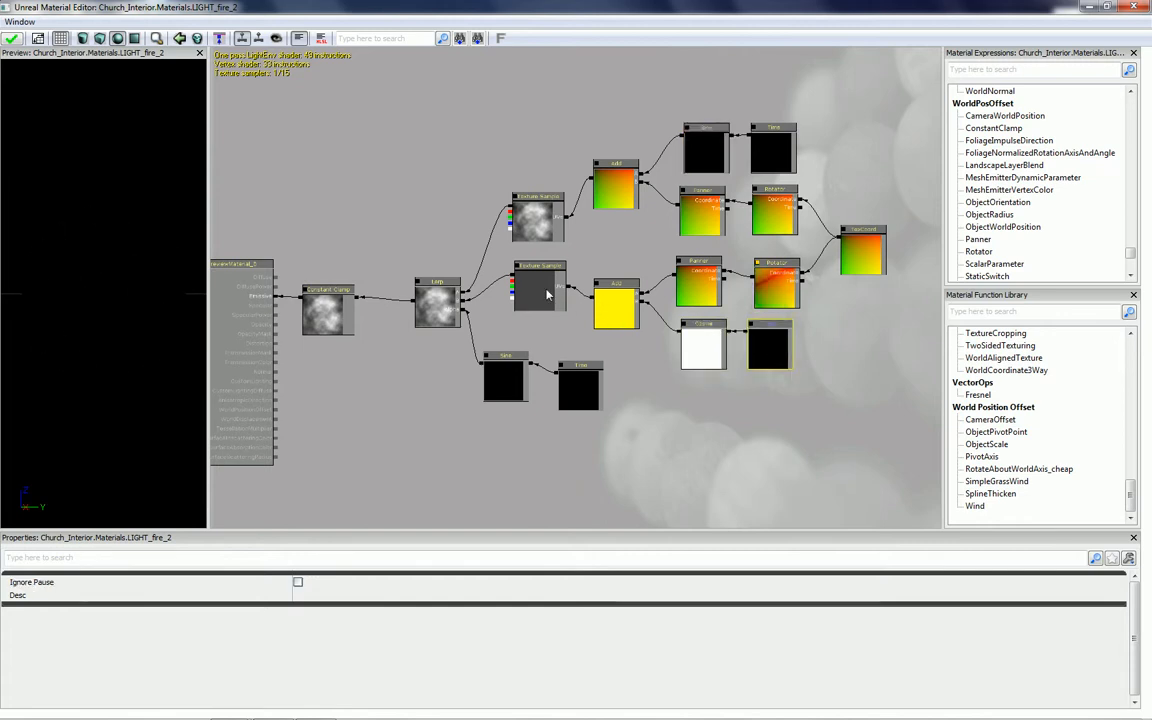
pyautogui.click(543, 224)
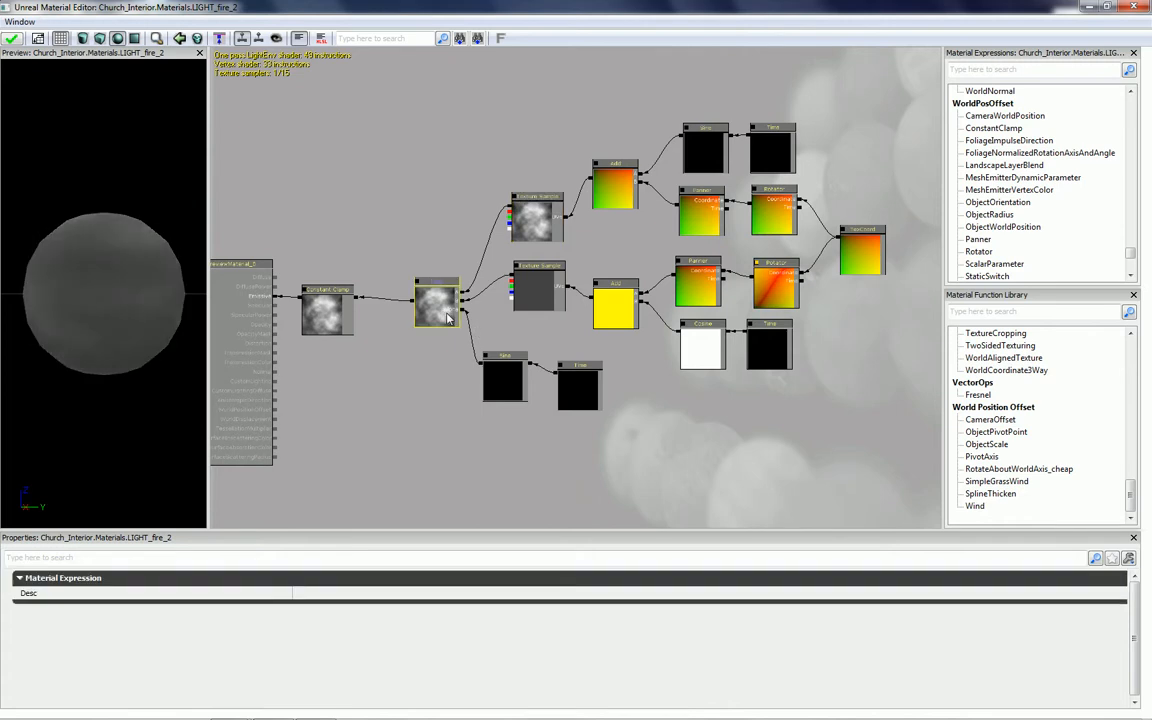
pyautogui.click(517, 380)
pyautogui.click(588, 396)
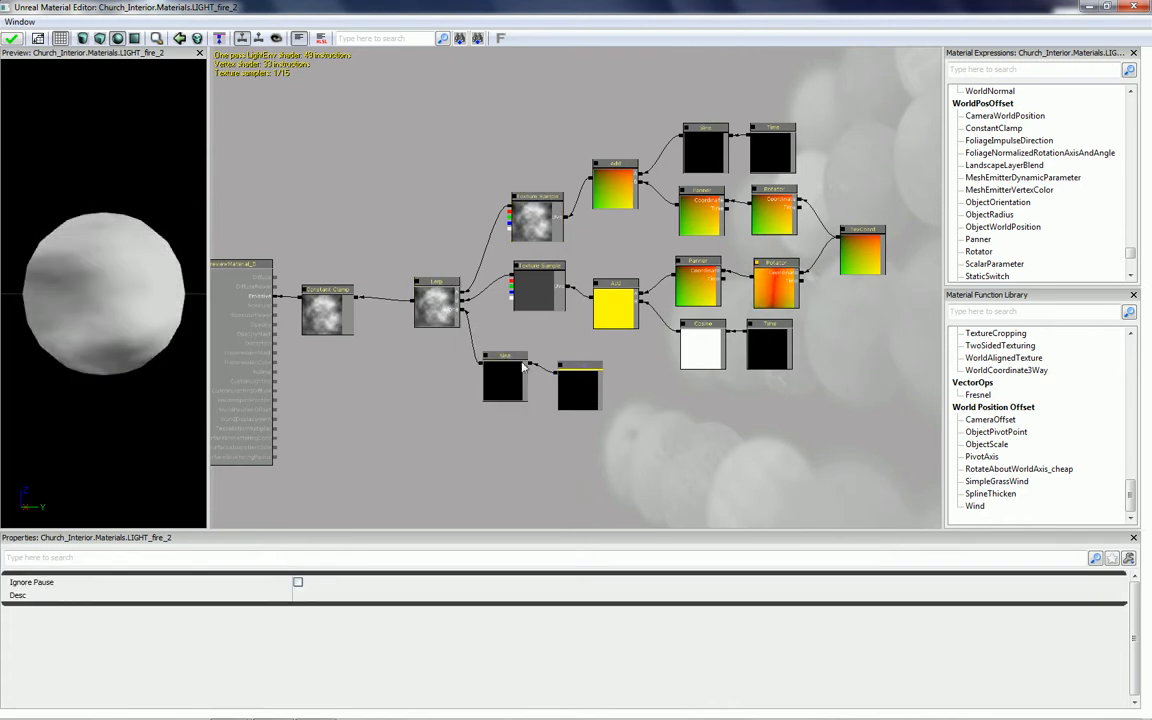
# Inspect the Constant Clamp node's Min and Max limits and the material node whose Emissive input it feeds
pyautogui.click(328, 310)
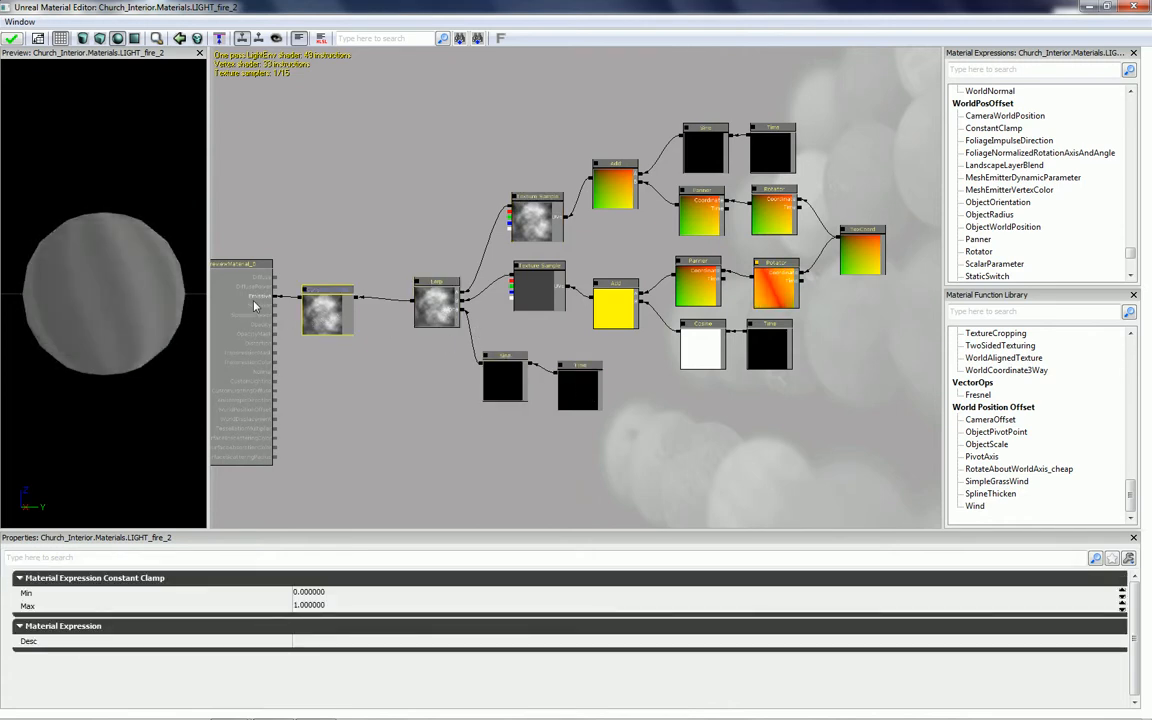
pyautogui.moveTo(286, 338); pyautogui.dragTo(319, 345)
pyautogui.click(294, 304)
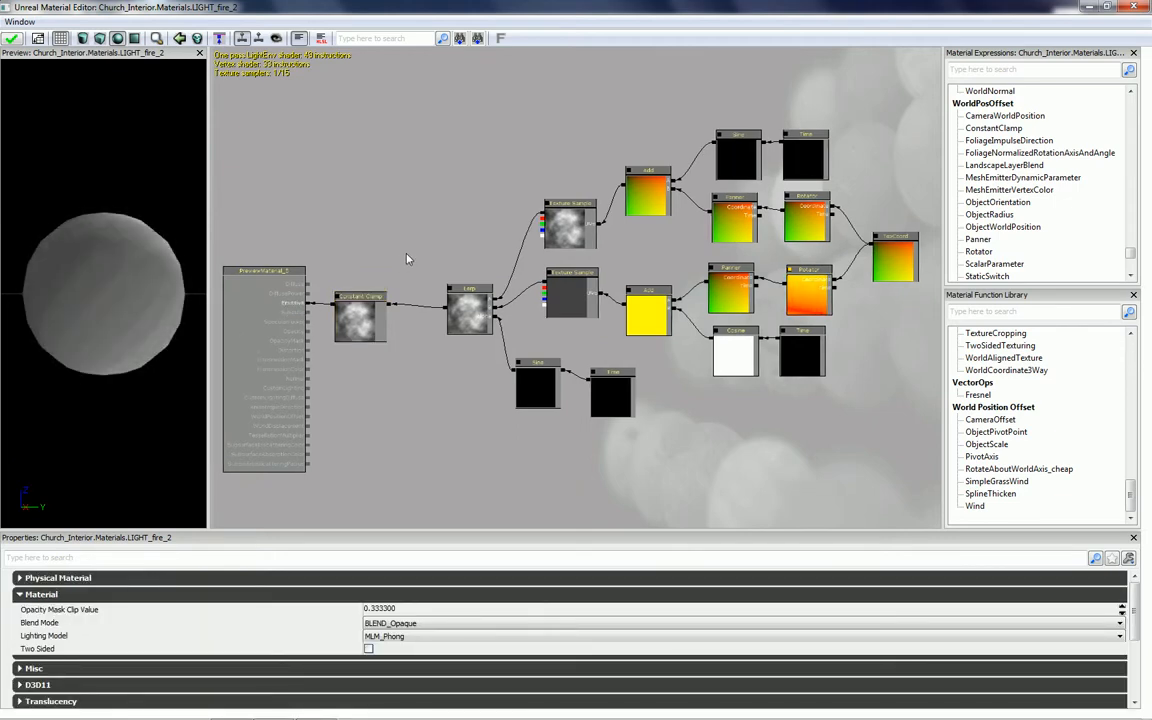
pyautogui.moveTo(407, 259); pyautogui.dragTo(409, 245)
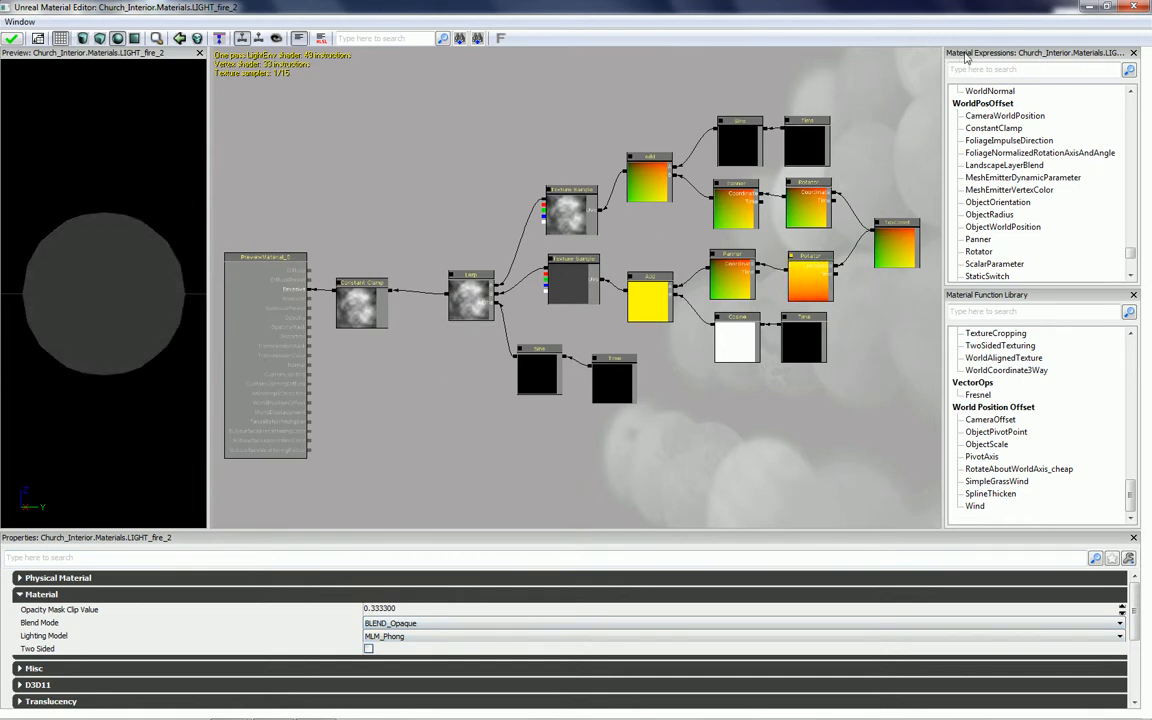
# Close the LIGHT_fire_2 material without applying its changes and close the spotlight's properties
pyautogui.click(1133, 8)
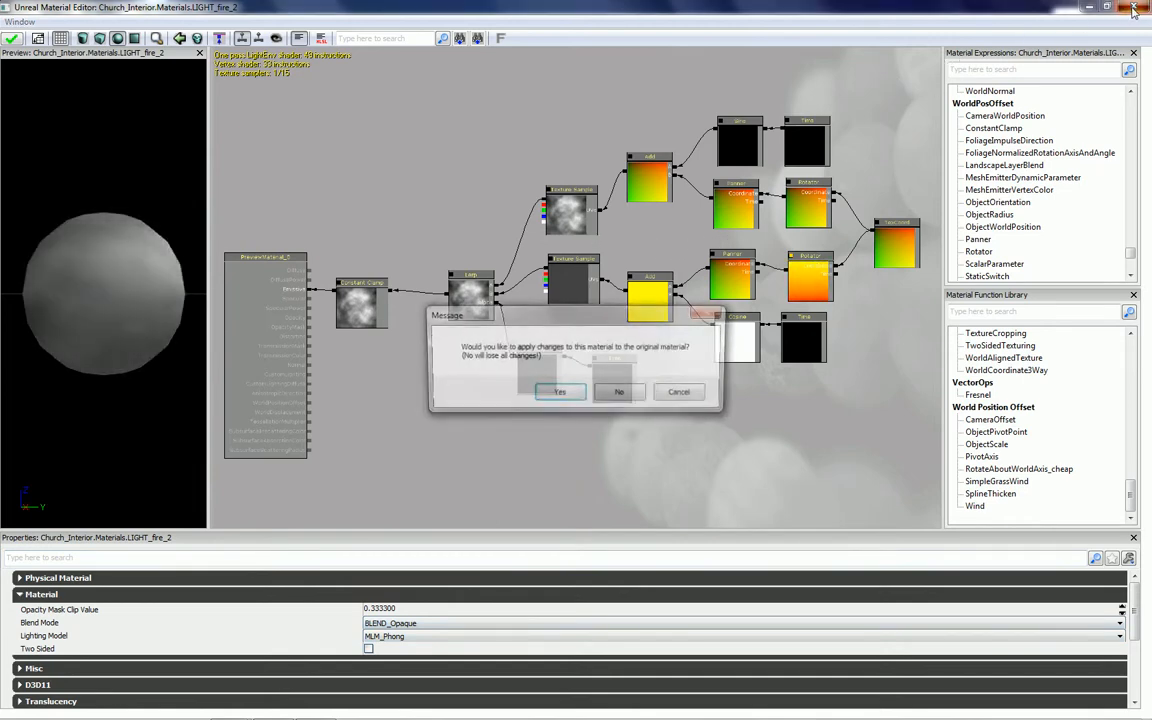
pyautogui.click(620, 398)
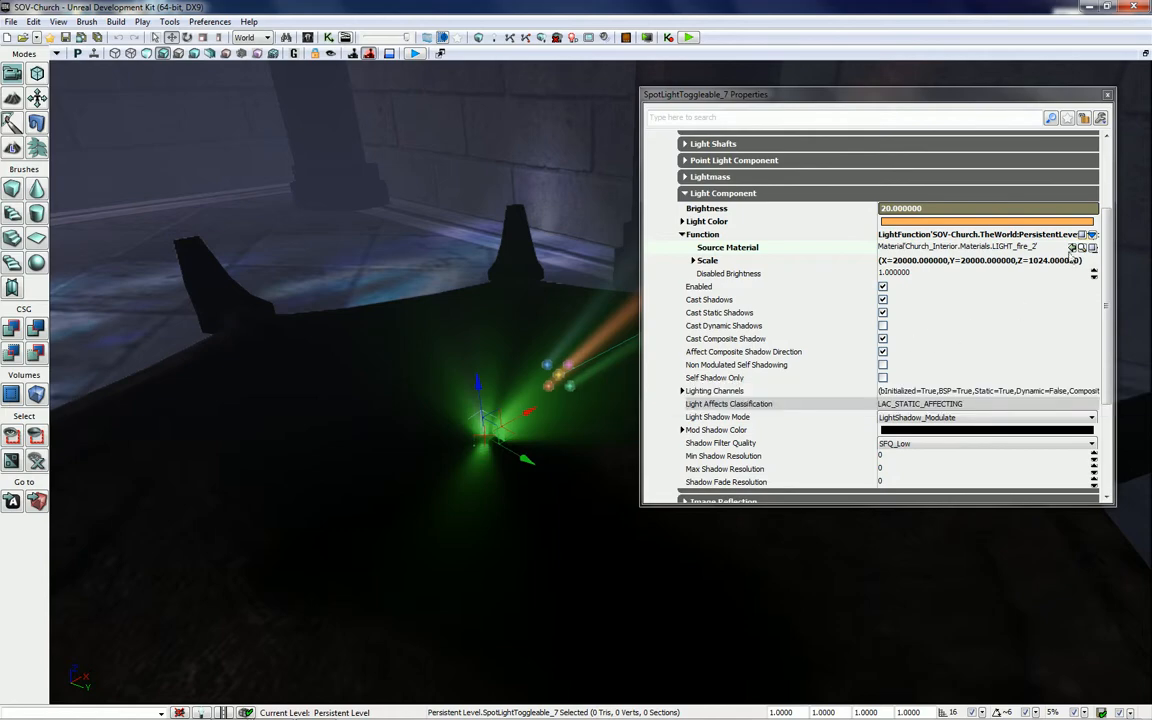
pyautogui.click(1107, 96)
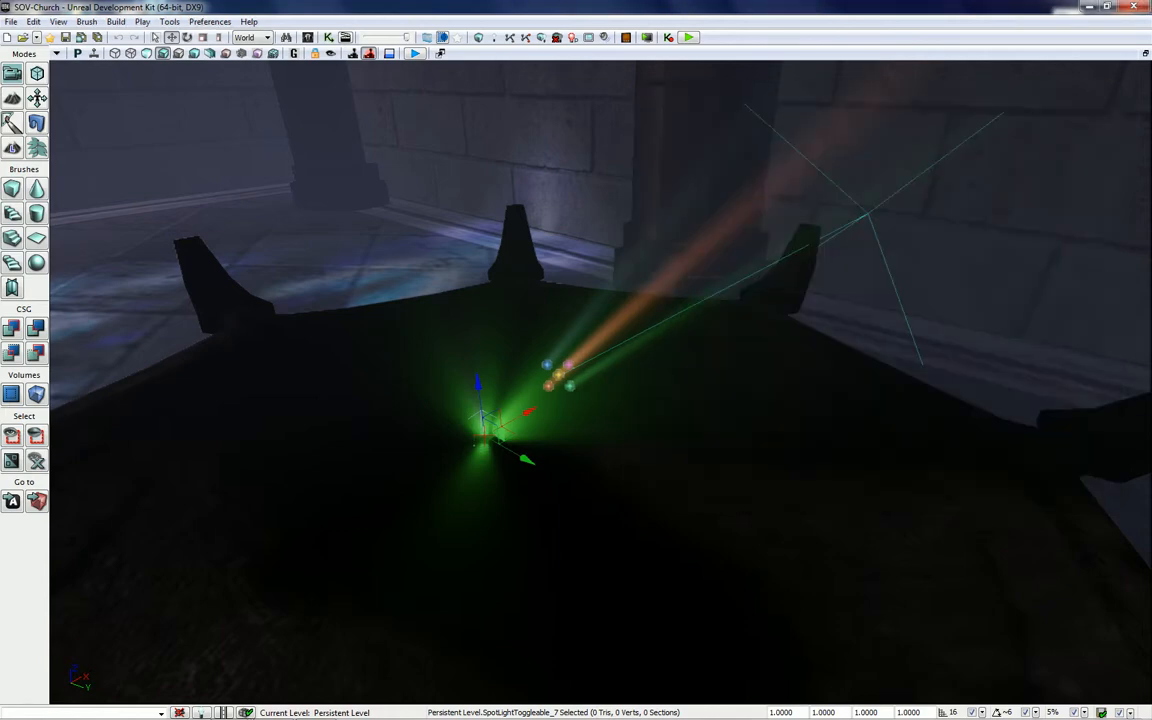
# Enable real-time rendering in the level viewport and view the brazier's animated fire and light shafts from farther back
pyautogui.moveTo(576, 380); pyautogui.dragTo(740, 250, button='right')
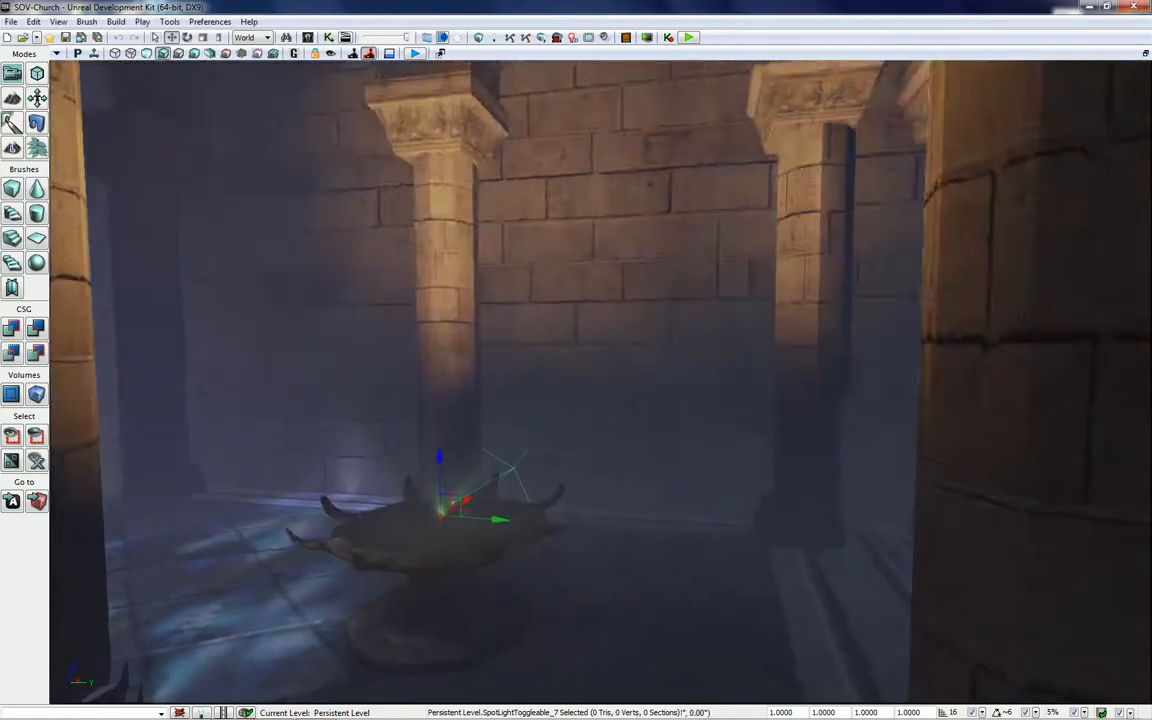
pyautogui.moveTo(576, 380)
pyautogui.mouseDown()
pyautogui.moveTo(590, 440)
pyautogui.moveTo(560, 370)
pyautogui.mouseUp()
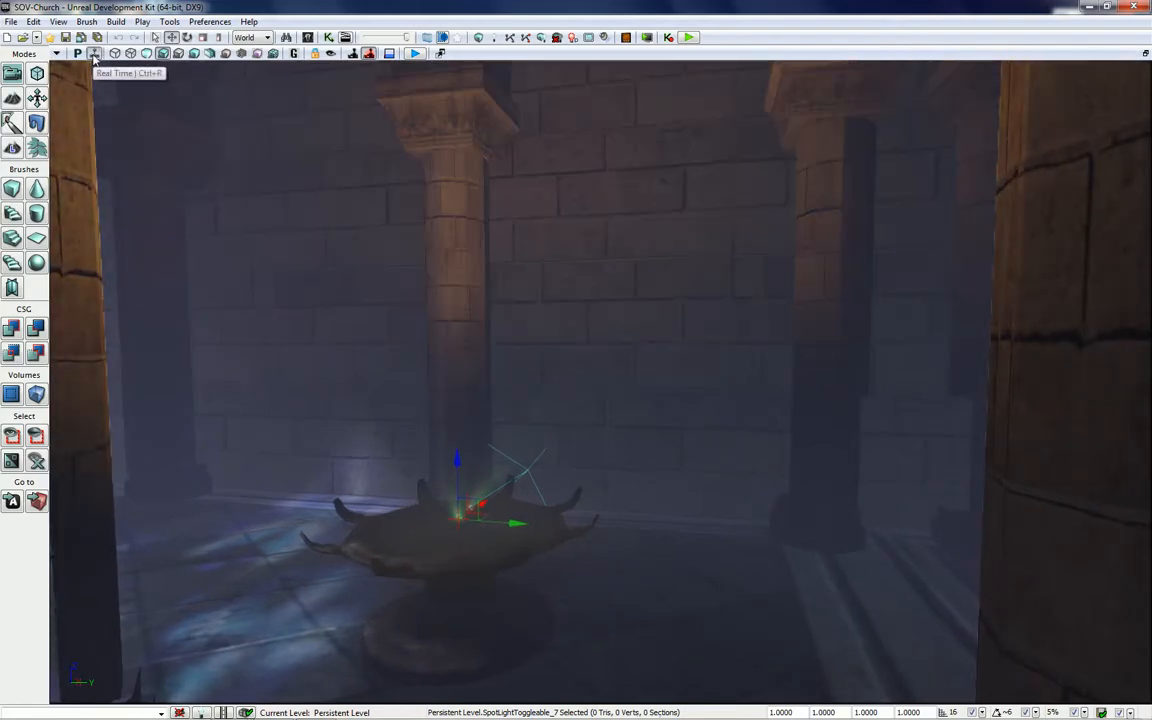
pyautogui.click(94, 55)
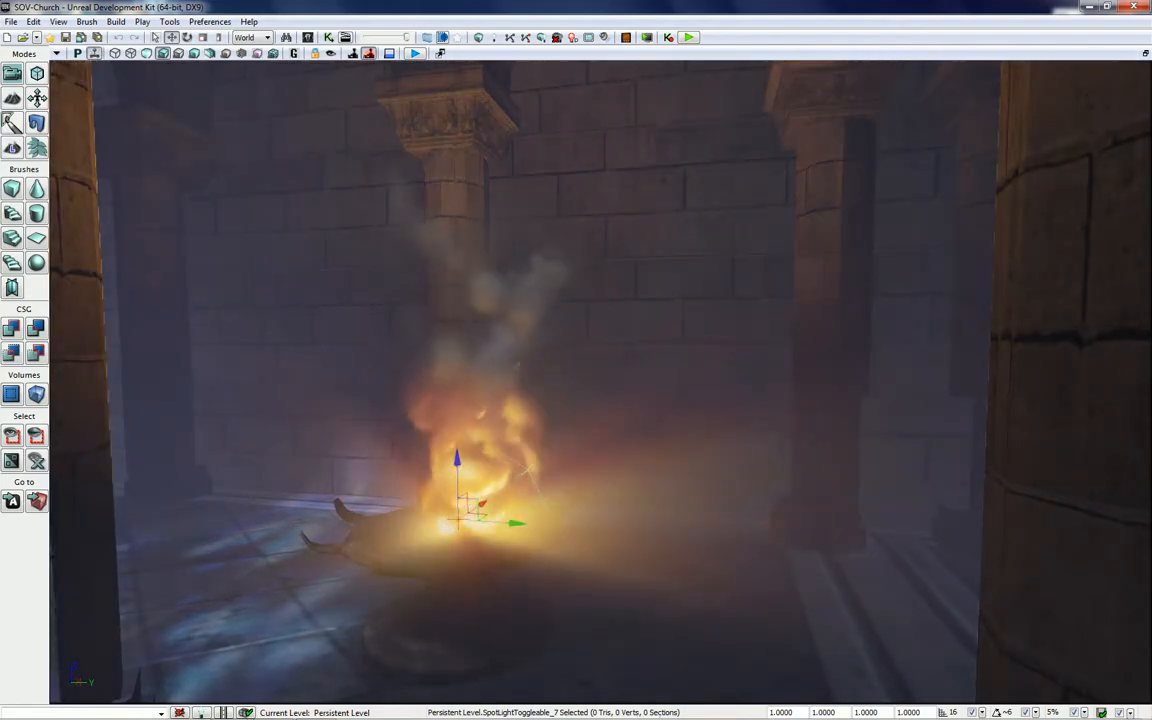
pyautogui.moveTo(576, 380); pyautogui.dragTo(568, 292, button='right')
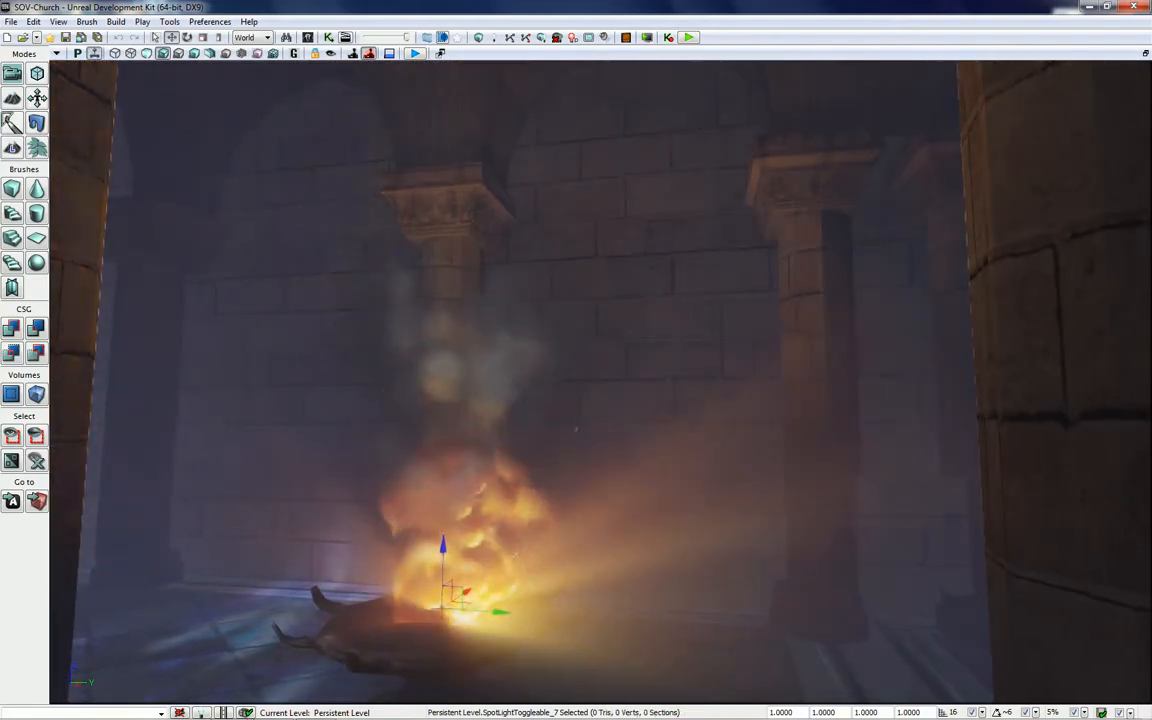